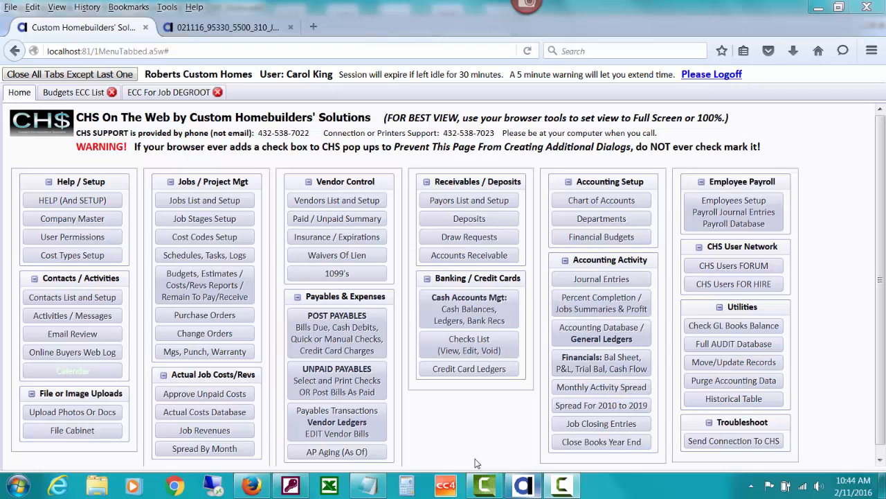
- Open the Bank Deposits menu for a look, return home and open the Job Closing Entries window
click(452, 220)
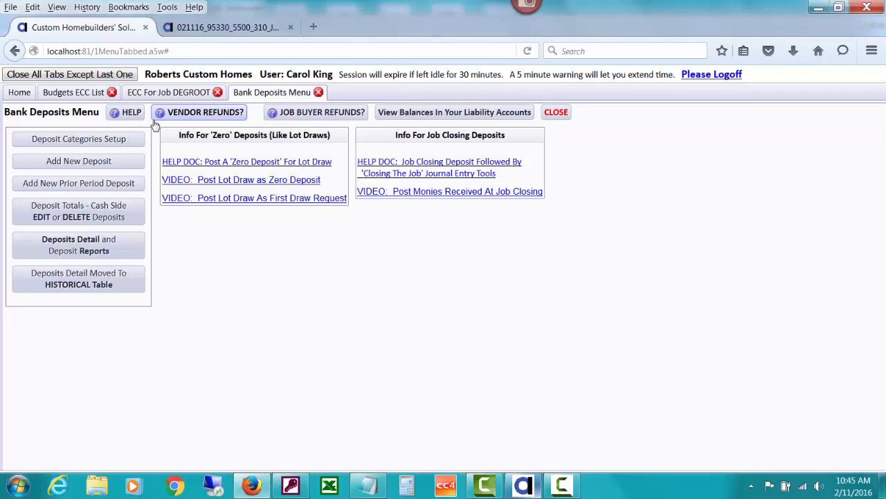
click(20, 92)
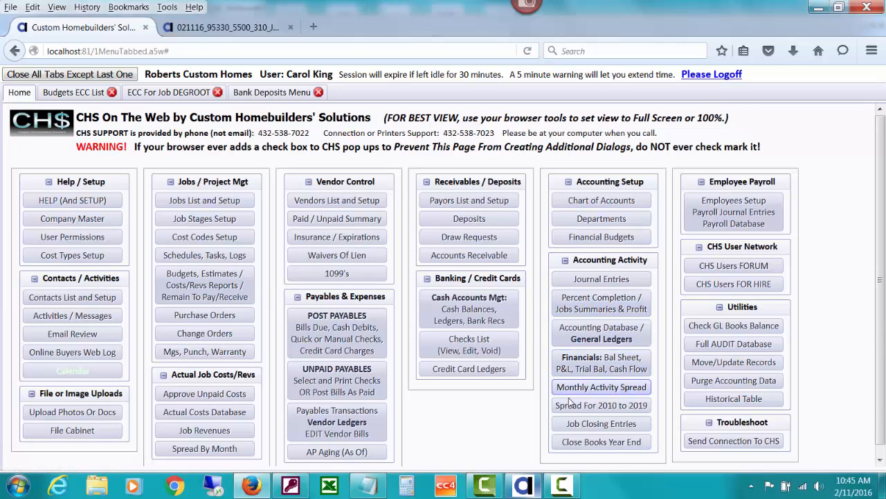
click(631, 424)
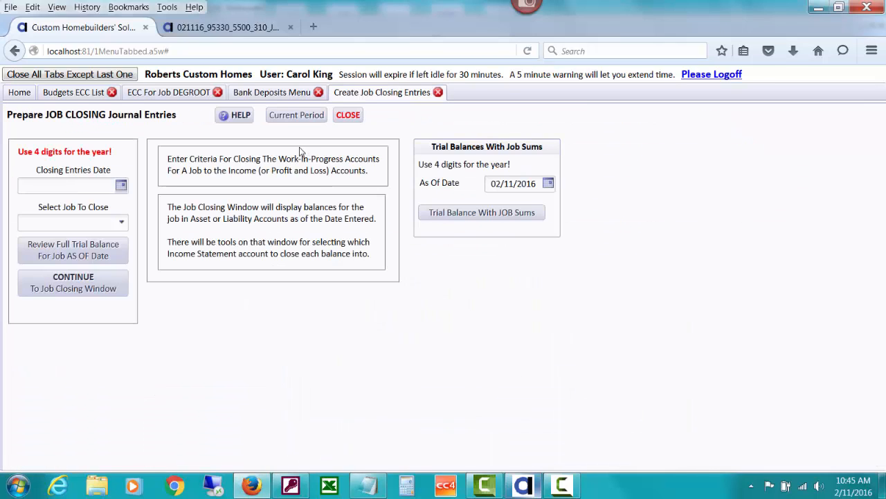
- View the help topic on job closing deposits and job closing journal entry tools, and close the tutorials window
click(238, 116)
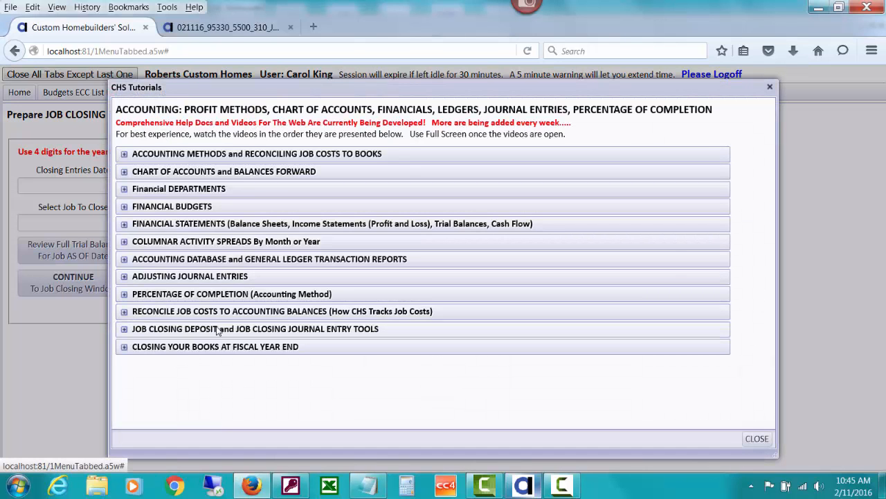
click(260, 330)
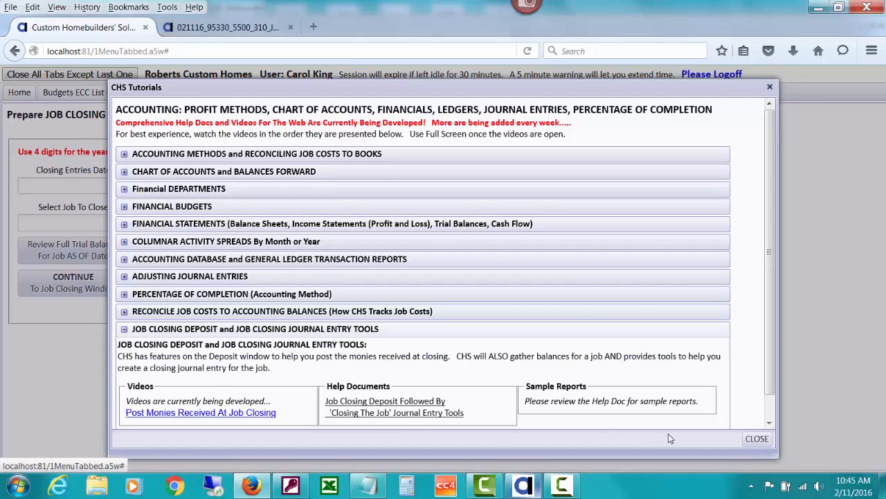
click(755, 440)
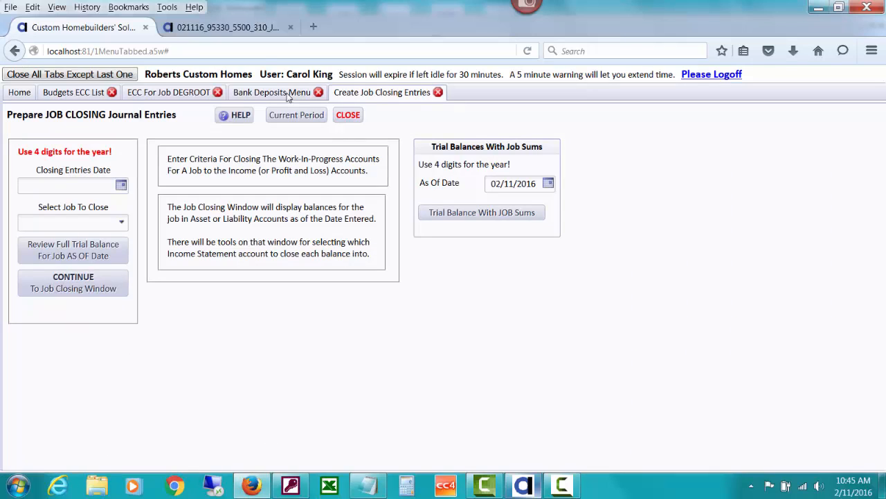
- Read pages 1 to 4 of the open job closing PDF on preparing and posting the closing proceeds deposit
click(238, 27)
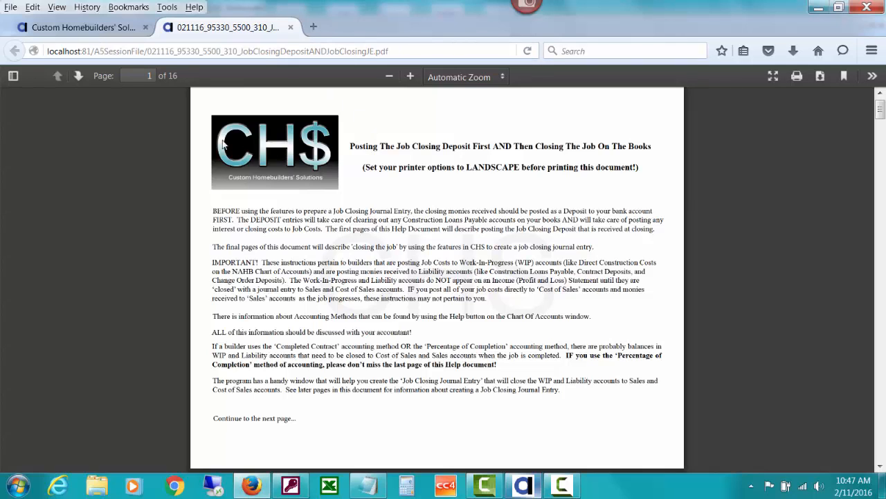
click(78, 76)
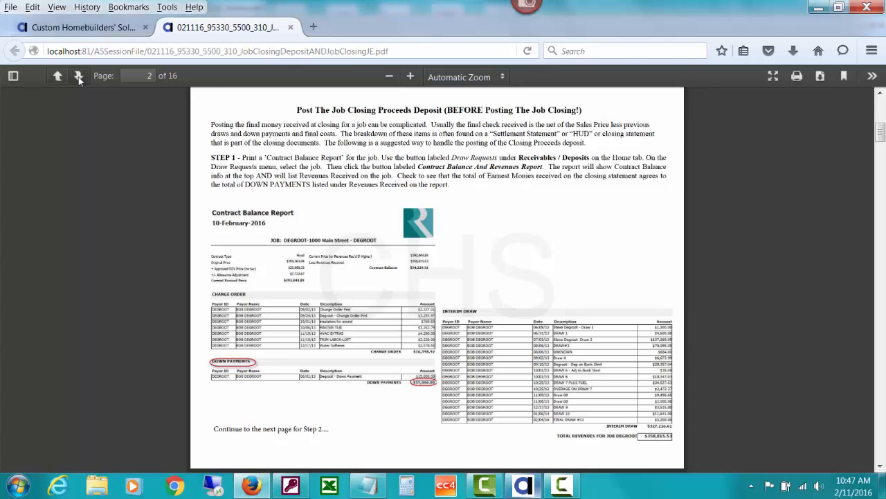
click(78, 77)
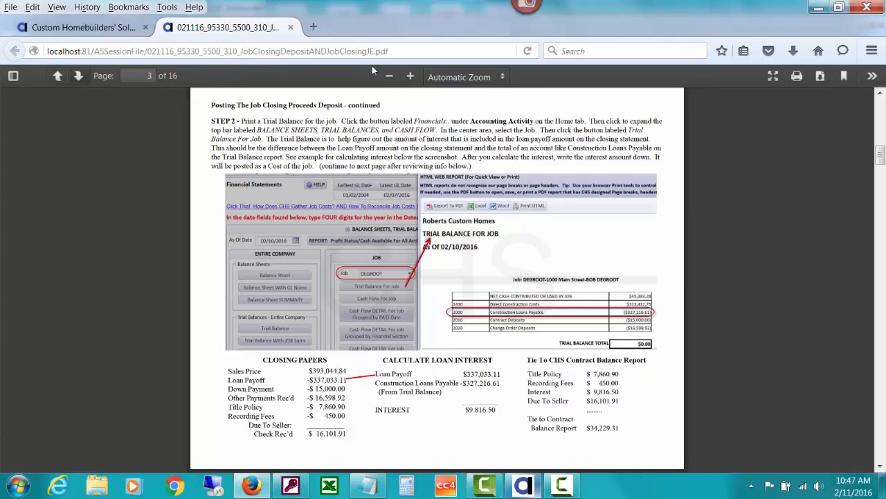
click(410, 77)
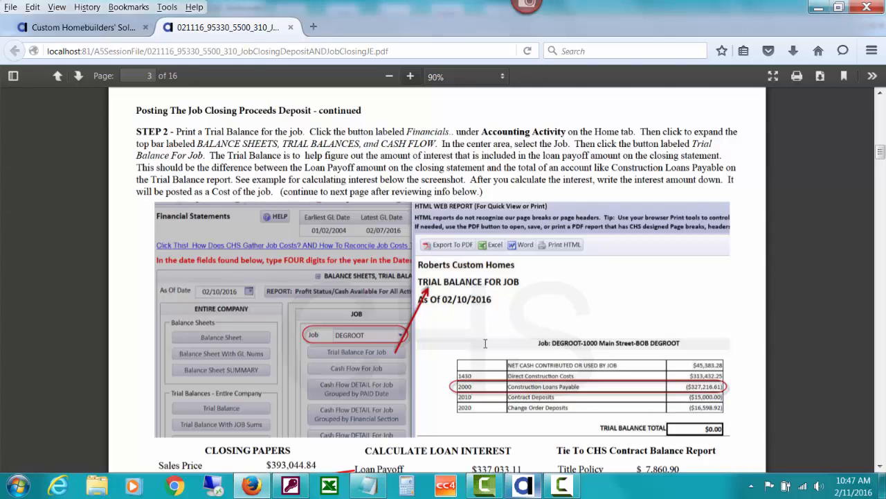
click(77, 77)
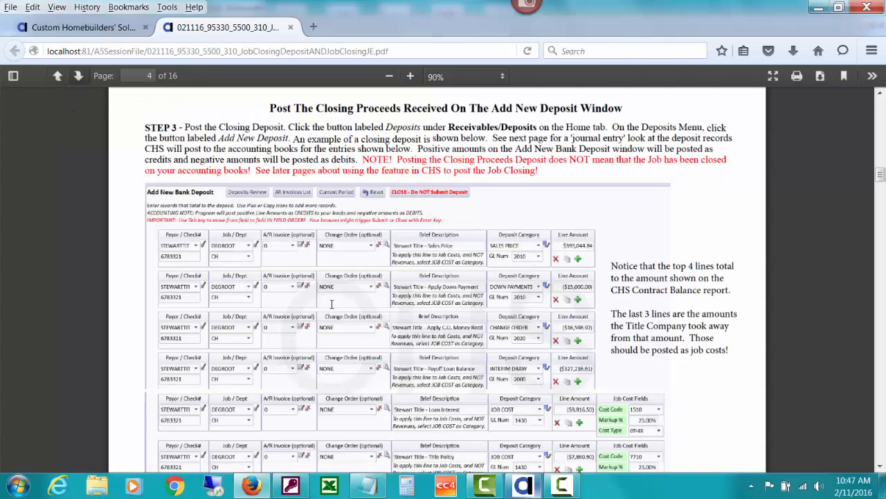
- Read pages 5 to 8 of the PDF on the deposit's journal entry, the post-deposit balance checks and the job closing entry
click(79, 77)
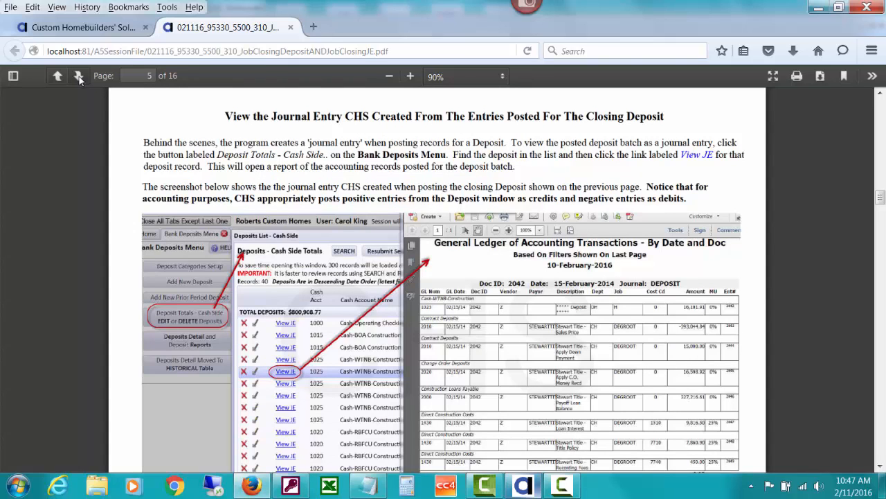
click(78, 78)
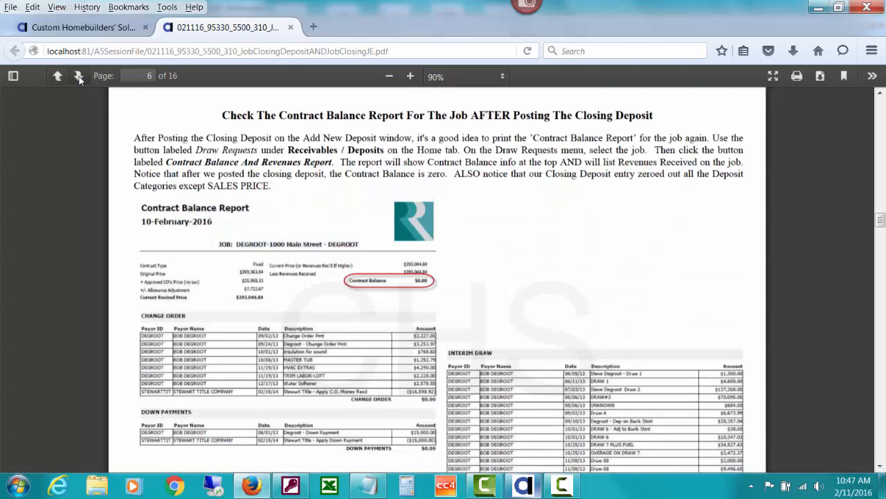
click(79, 77)
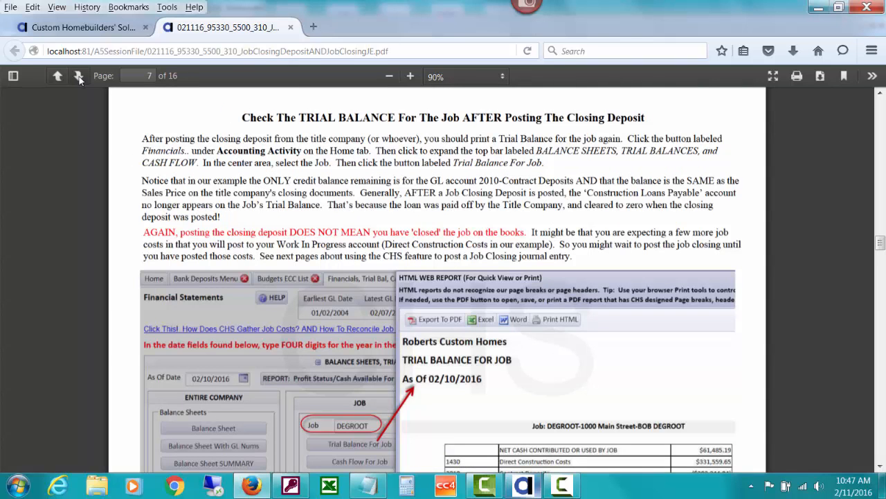
click(880, 469)
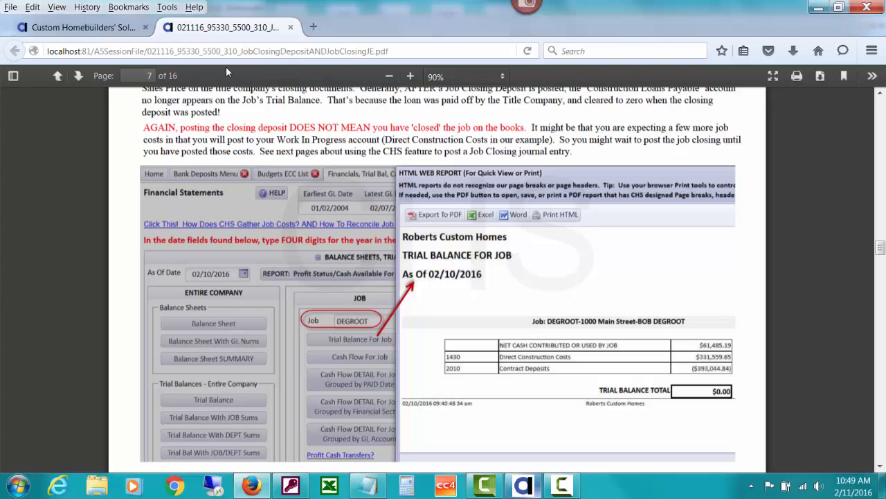
click(79, 77)
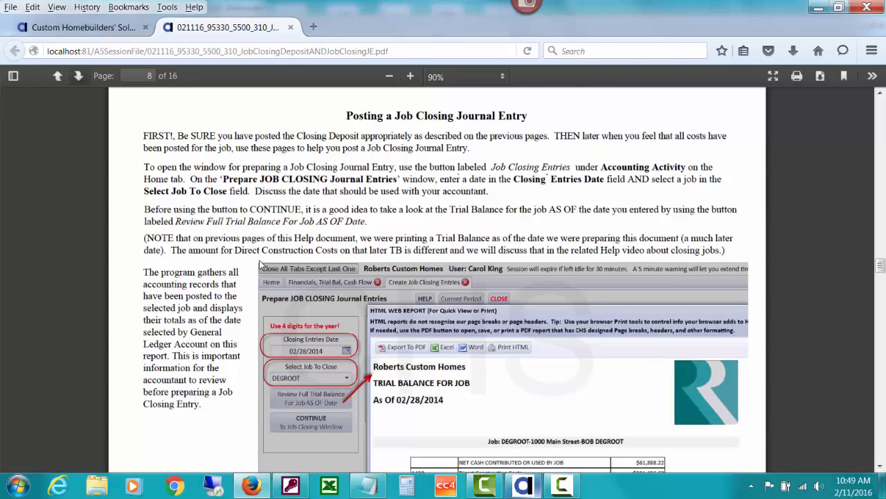
- In the Prepare Job Closing Journal Entries window, set the closing entries date to 02/28/2014 and select job code DEGROOT
click(85, 31)
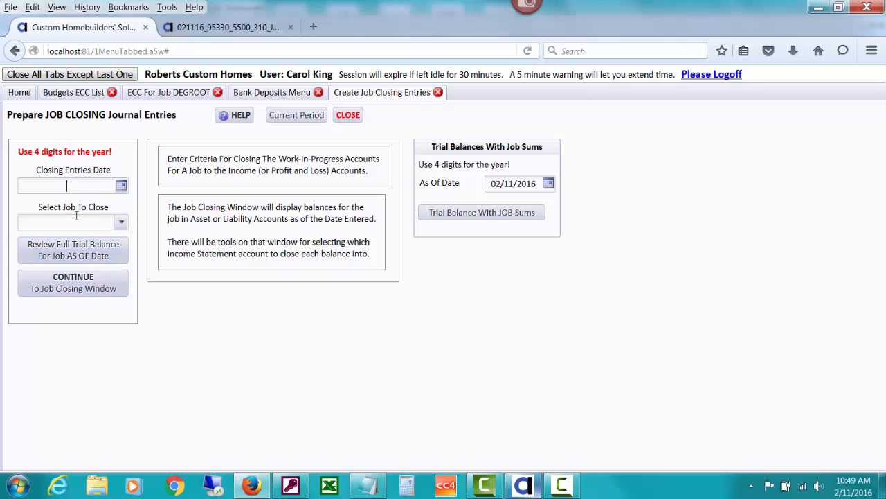
text(02/2)
text(2/8201)
key(BackSpace)
key(BackSpace)
key(BackSpace)
key(BackSpace)
key(BackSpace)
key(BackSpace)
text(8/2014)
key(Tab)
click(122, 223)
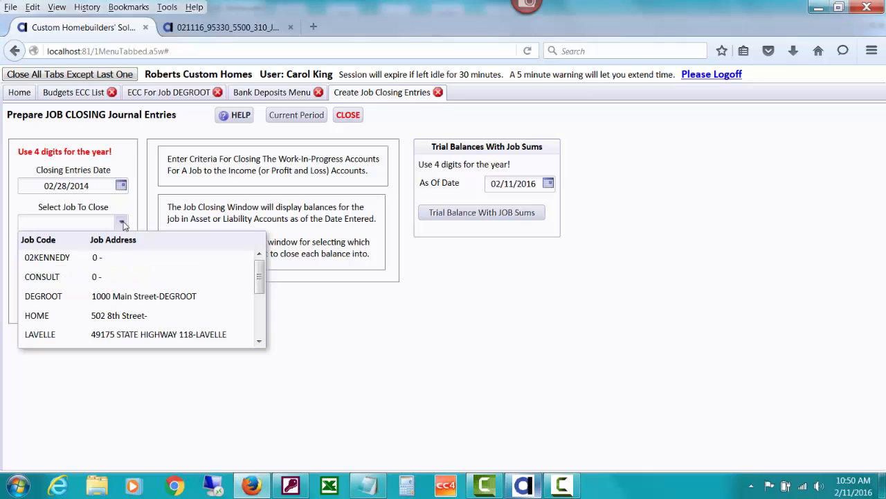
click(119, 297)
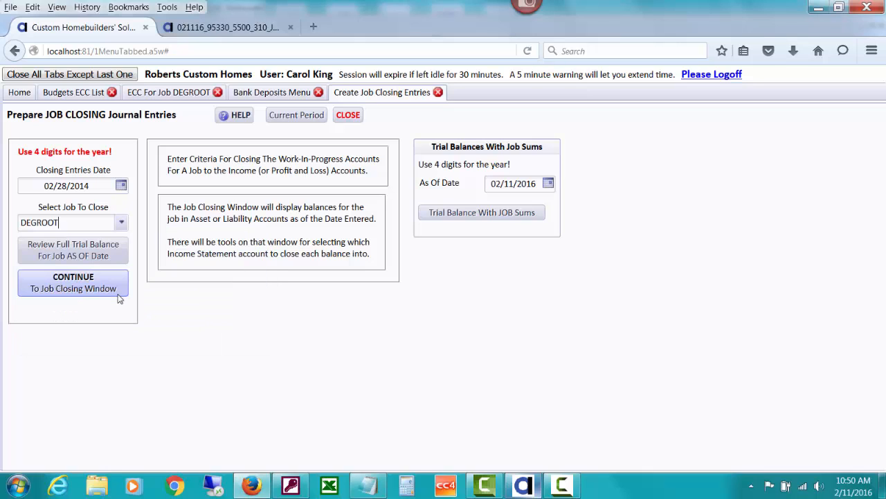
- Compare the selected job's full trial balance as of the closing date with the trial balance with job sums as of 02/11/2016
click(88, 251)
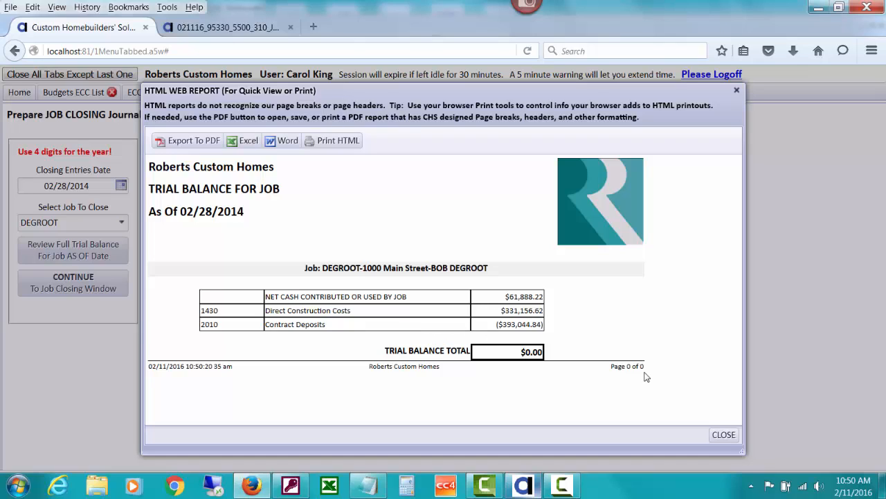
click(712, 436)
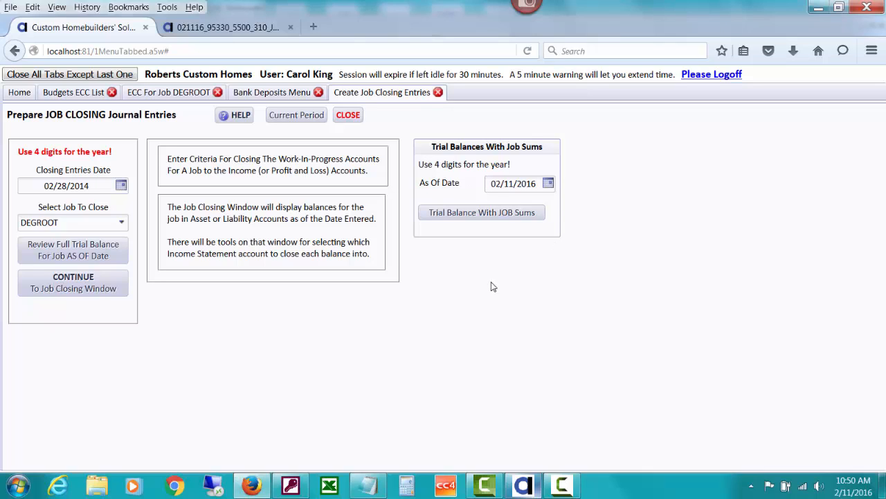
click(478, 215)
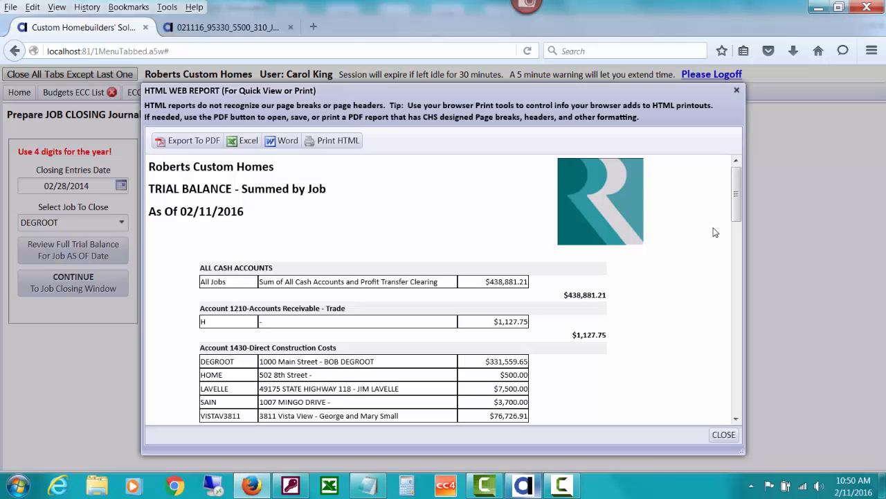
drag(736, 194, 737, 216)
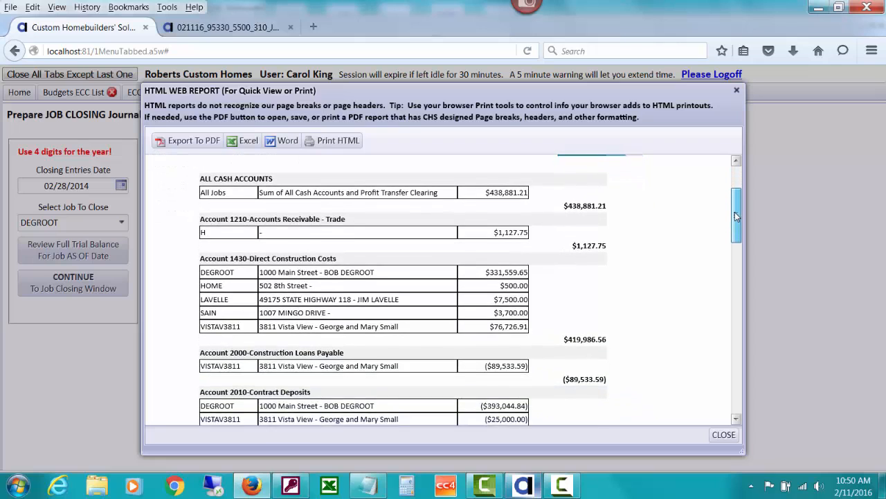
scroll(310, 315, down, 1)
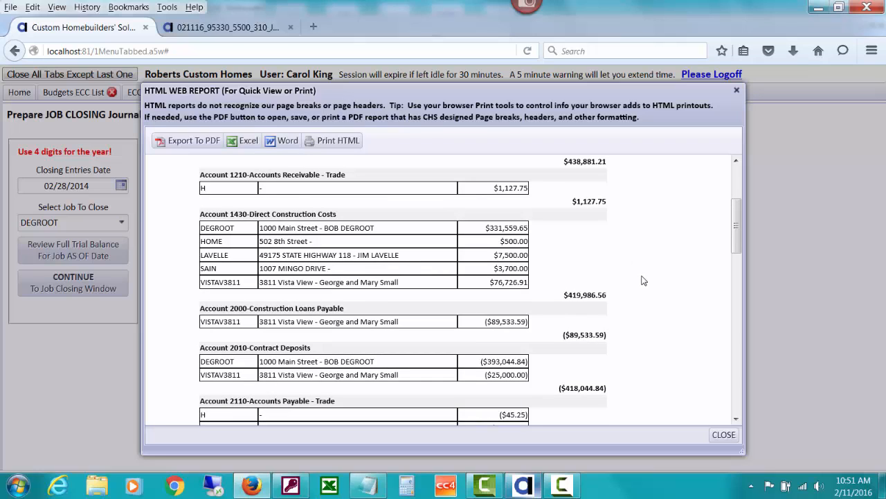
click(727, 436)
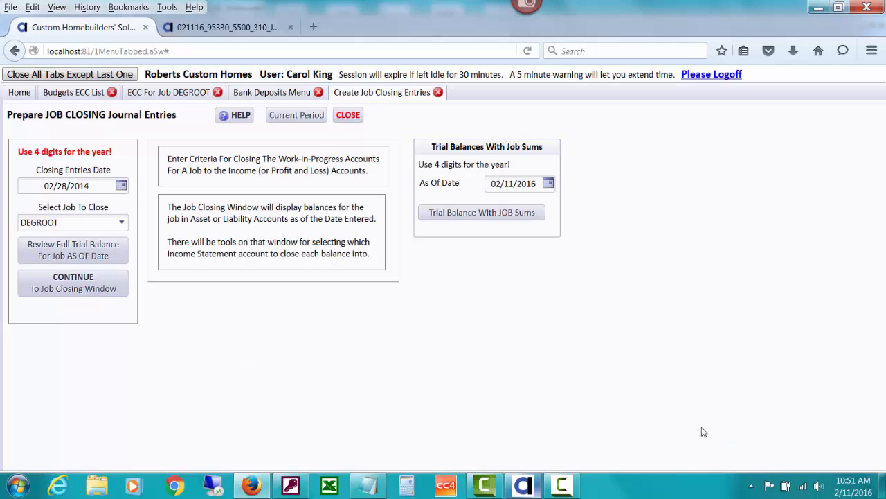
click(101, 253)
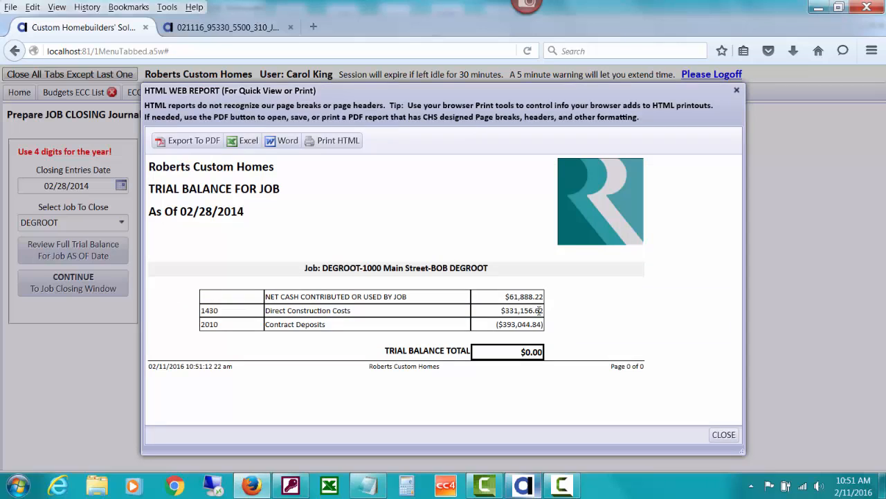
click(723, 434)
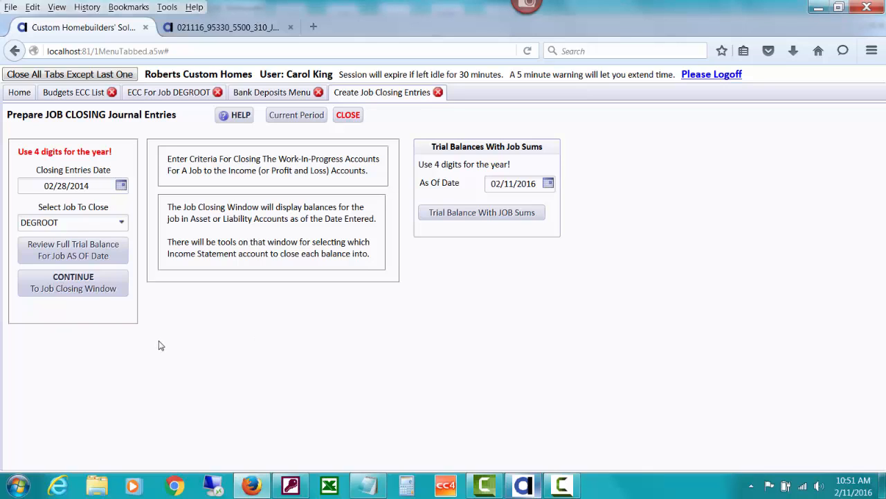
- Continue to the job closing worksheet, accepting the old date, and view the later entries for account 1430 Direct Construction Costs
click(63, 294)
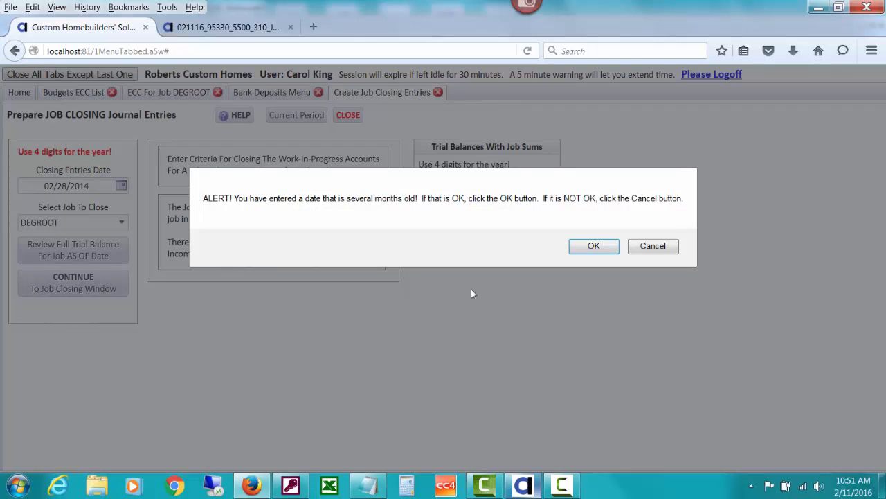
click(585, 246)
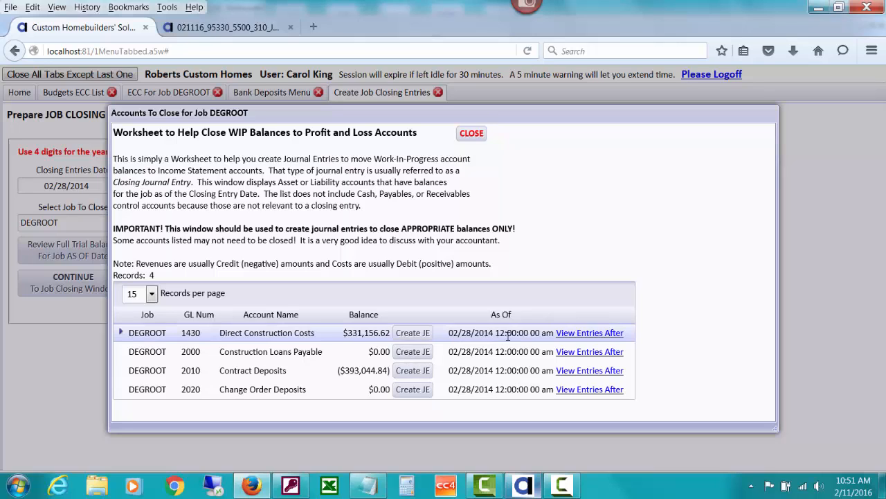
click(589, 333)
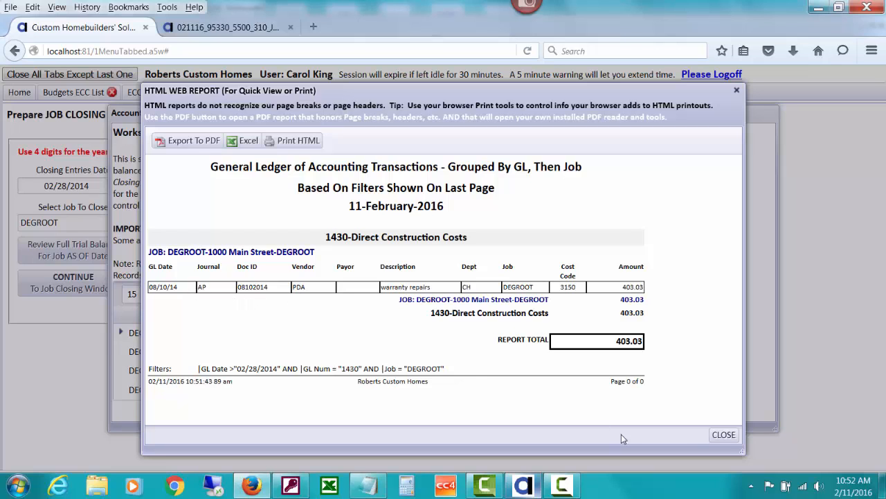
click(724, 434)
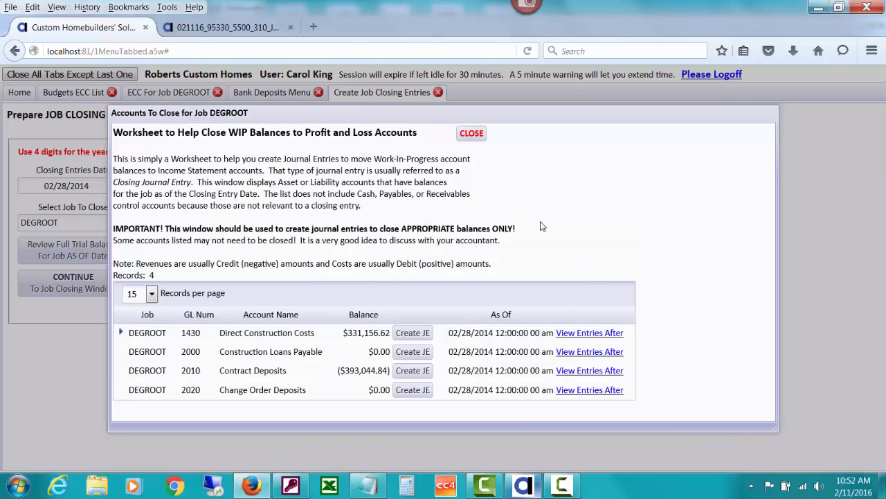
- Close the job closing worksheet without updating the job's status to closed
click(472, 134)
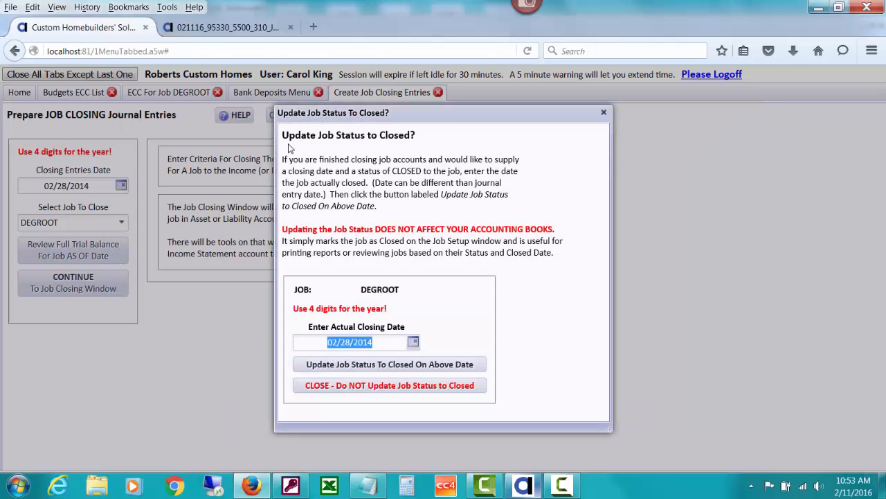
click(401, 385)
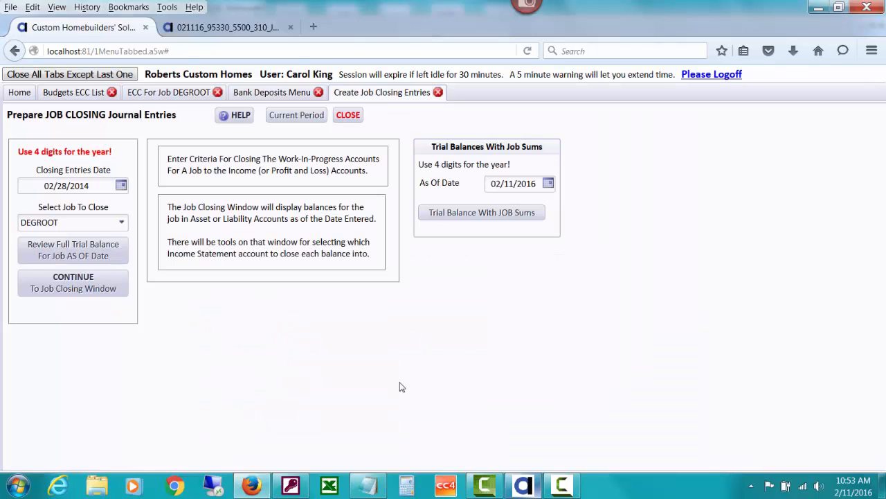
- Quick-search vendor transactions for vendor PDA with GL dates 08/01/2014 to 08/31/2014, and open the warranty repairs bill for editing
click(21, 94)
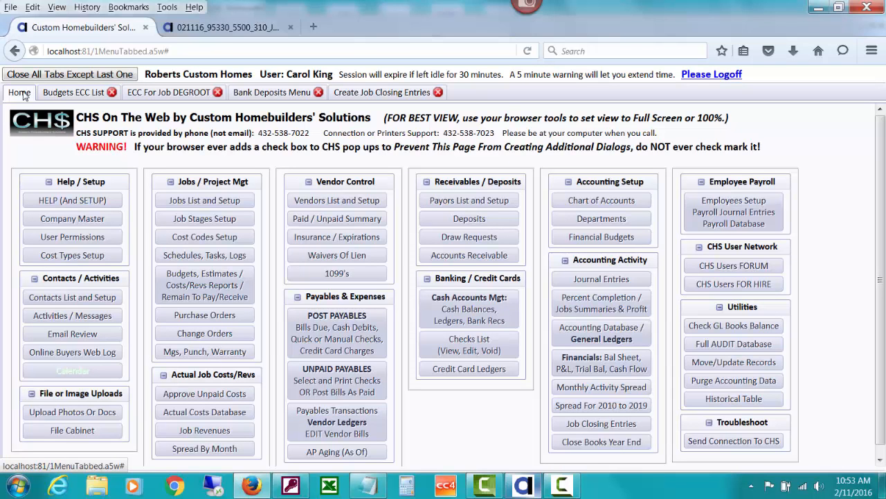
click(315, 416)
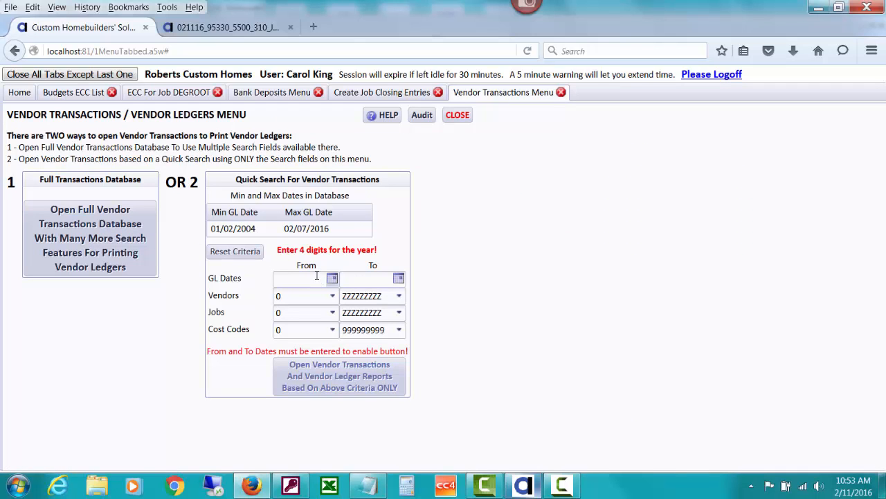
click(317, 275)
text(08/01/2014)
key(Tab)
text(08/31/2014)
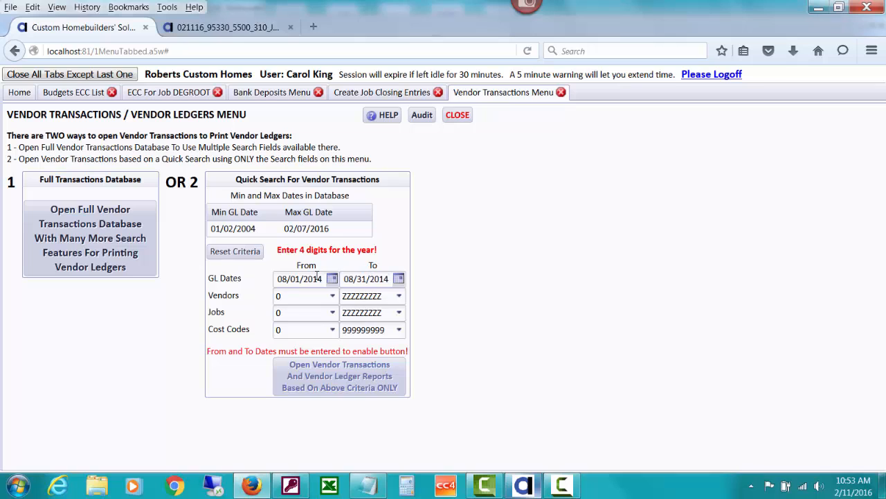
key(Tab)
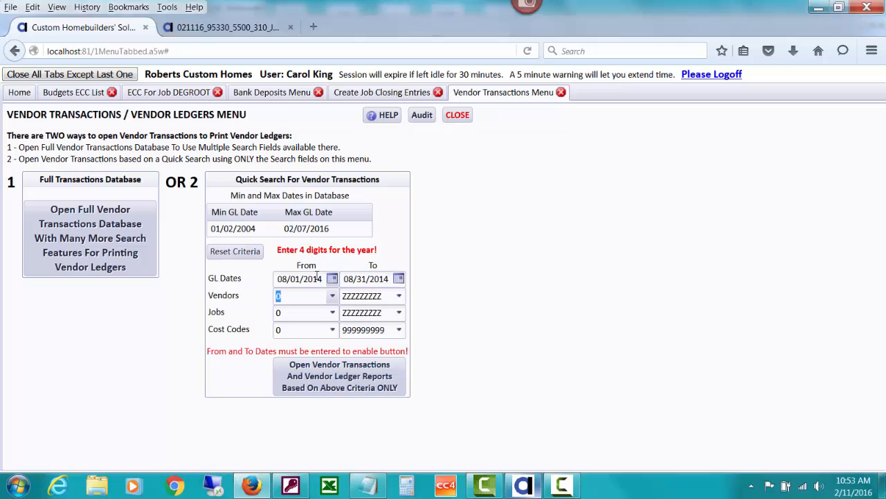
text(pd)
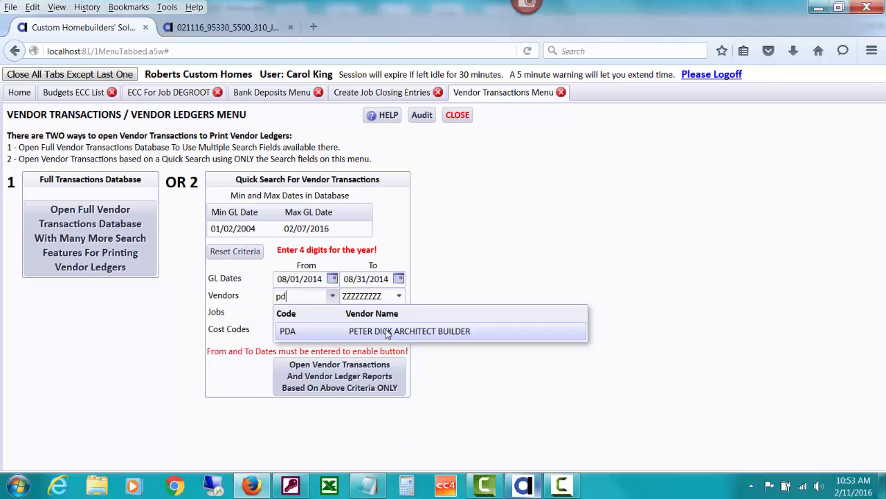
click(388, 331)
click(376, 385)
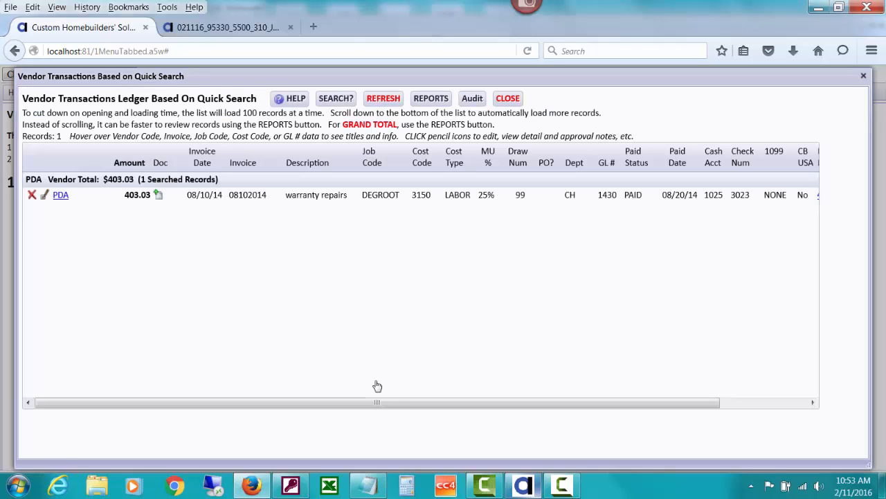
click(44, 197)
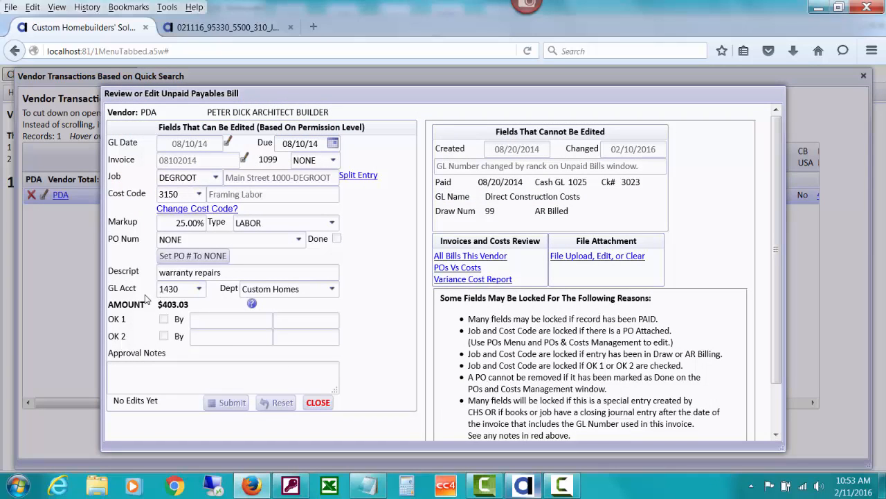
- Set the warranty repairs bill's GL account to 3600 Cost of Sales-Single Fam Homes
click(197, 291)
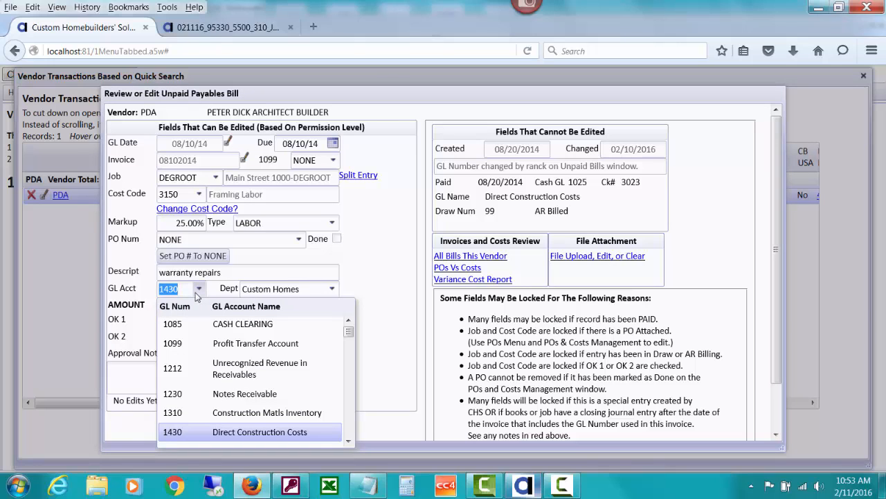
text(3)
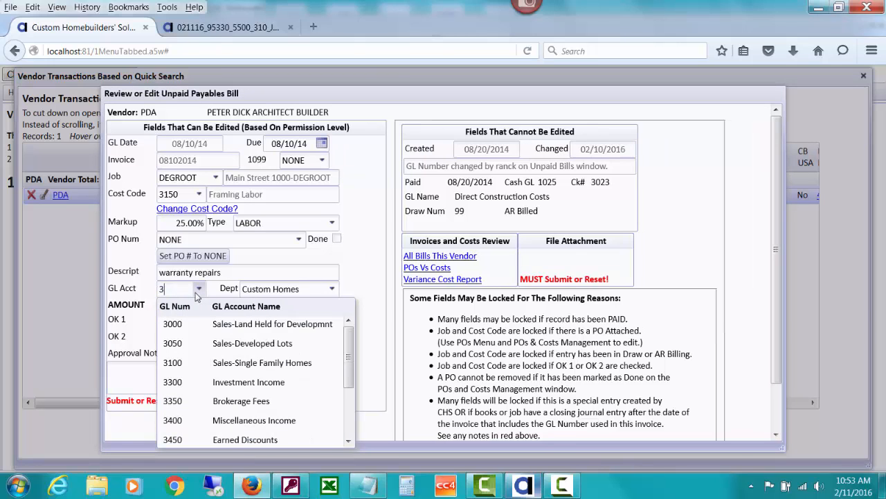
drag(349, 352, 346, 405)
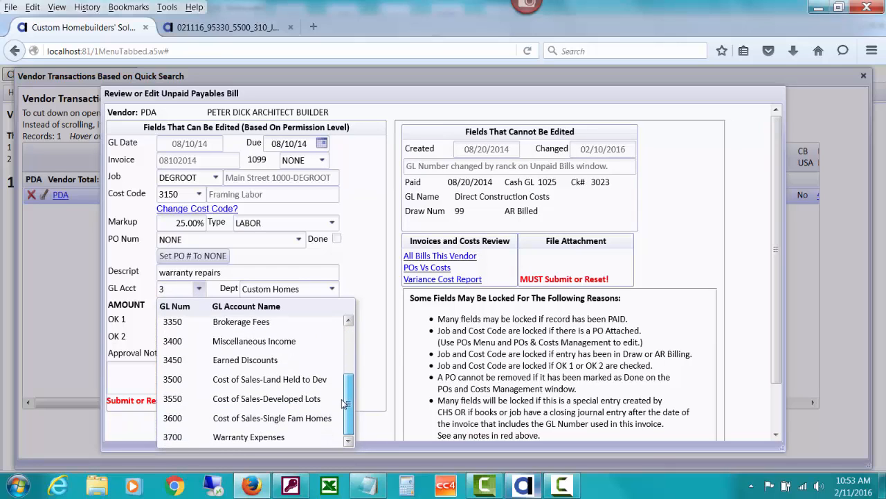
click(297, 418)
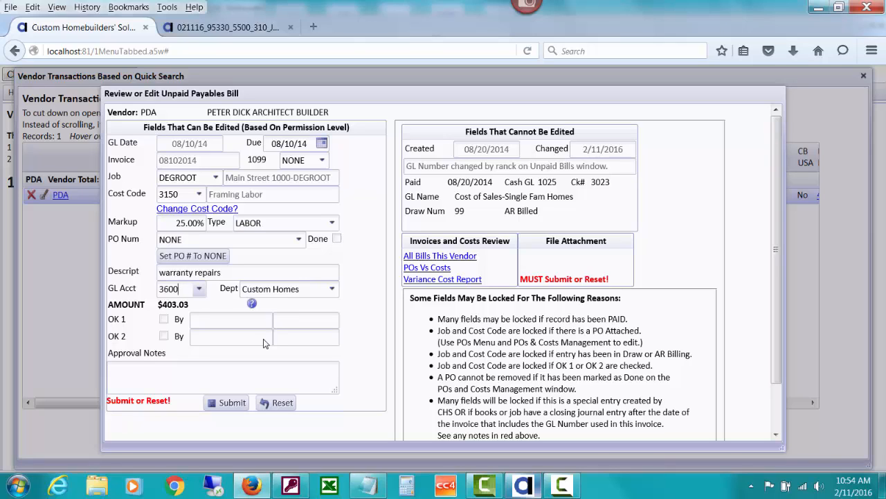
- Set the bill's GL account to 3700 Warranty Expenses, submit the edit, and close the vendor ledger and Vendor Transactions Menu
click(207, 289)
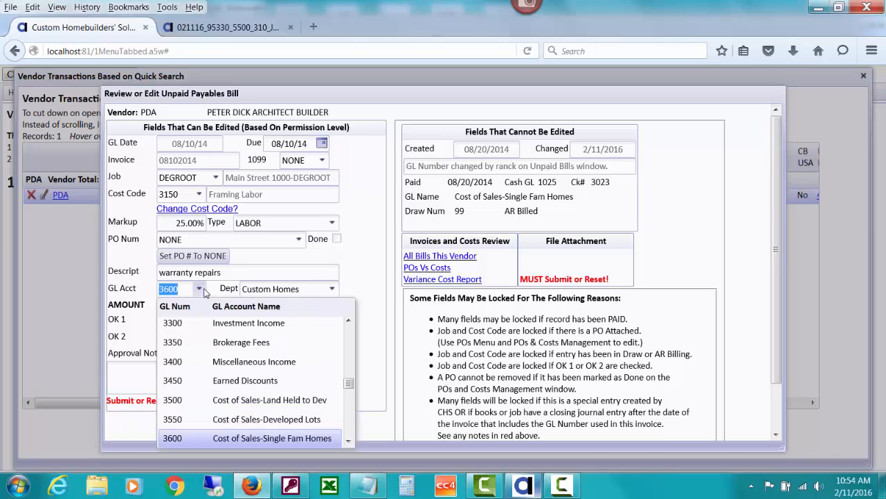
click(349, 441)
click(348, 441)
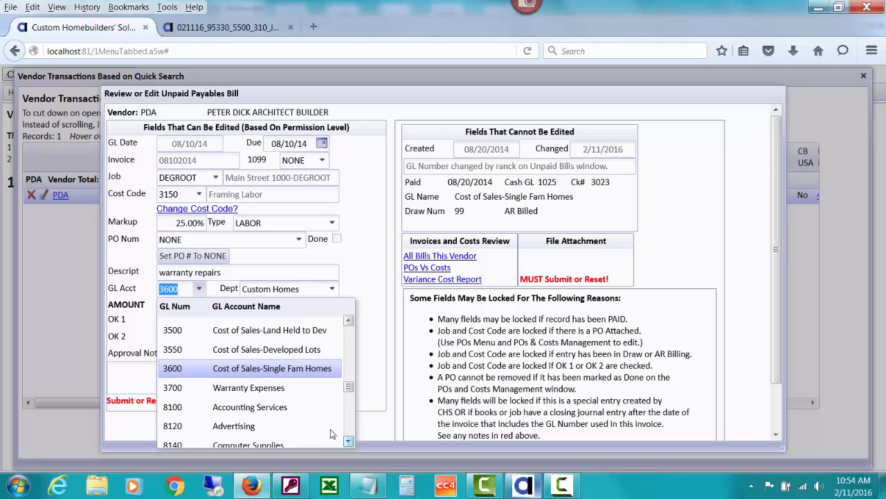
click(306, 389)
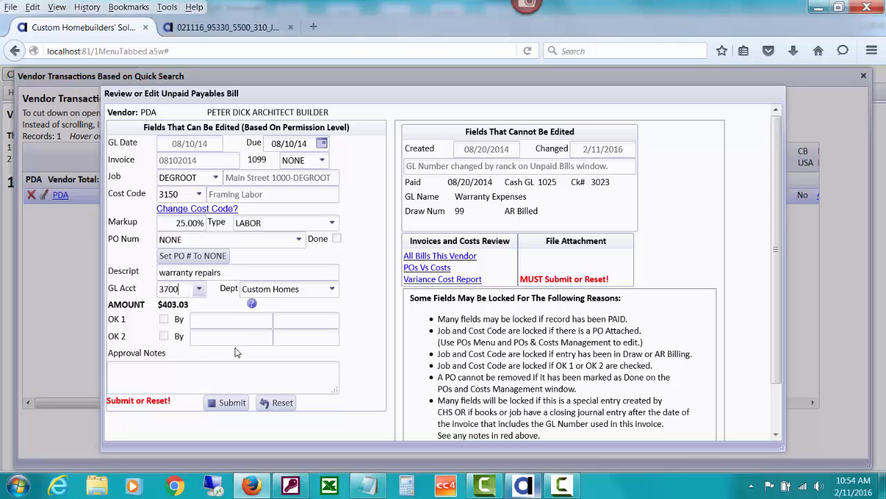
click(238, 402)
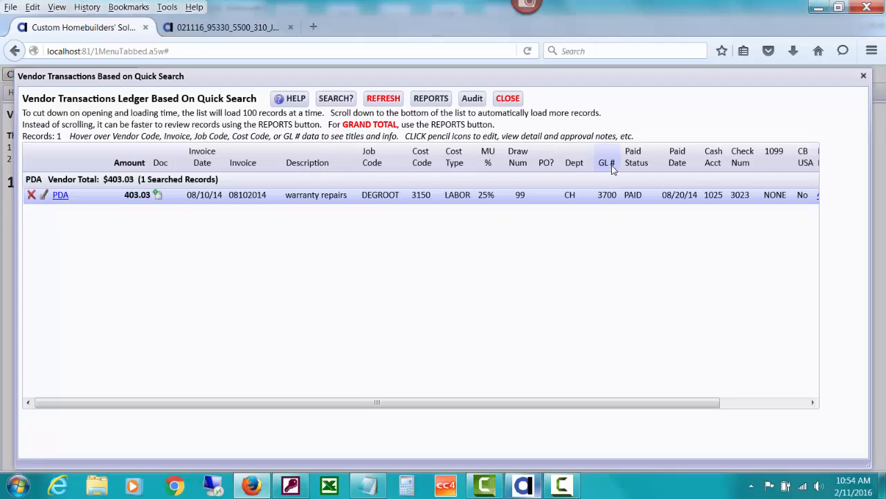
click(510, 99)
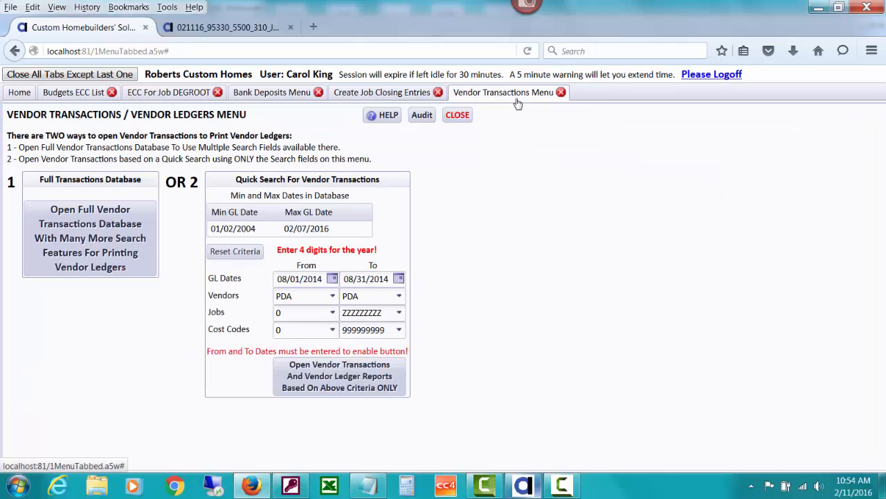
click(561, 92)
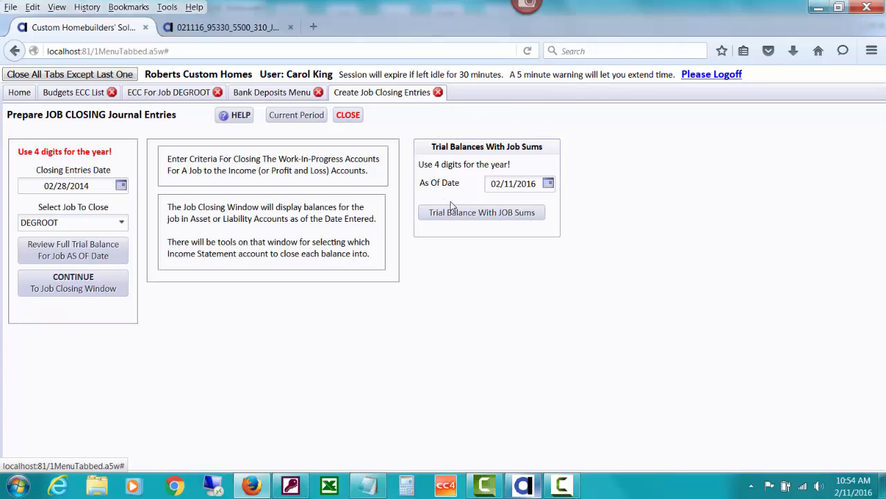
- Reopen the job closing worksheet for DEGROOT, accepting the old date, and recheck account 1430 for entries after the closing date
click(111, 281)
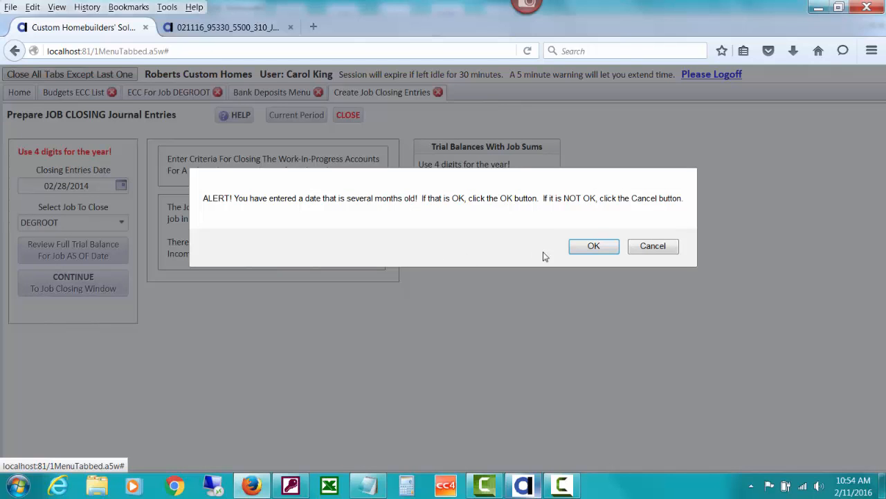
click(580, 252)
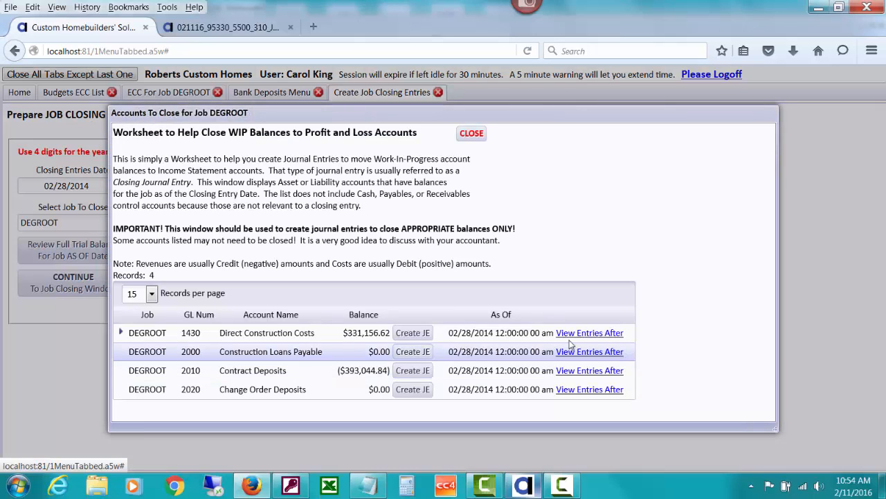
click(594, 334)
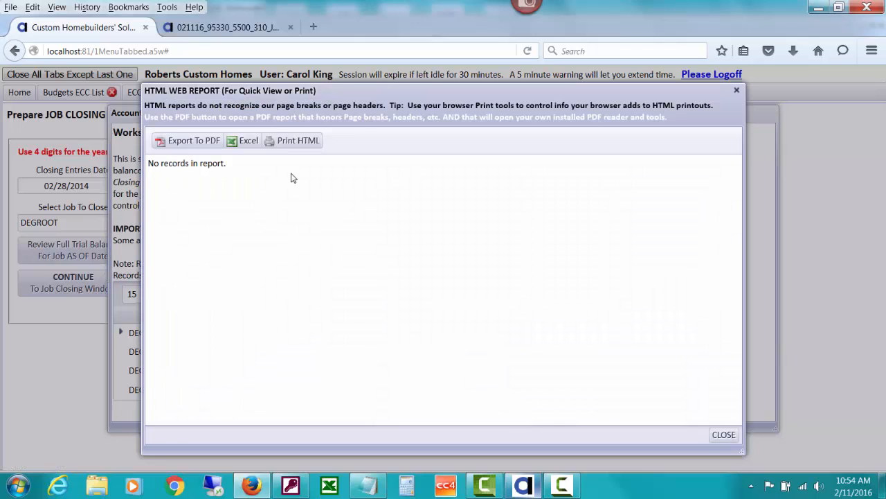
click(723, 435)
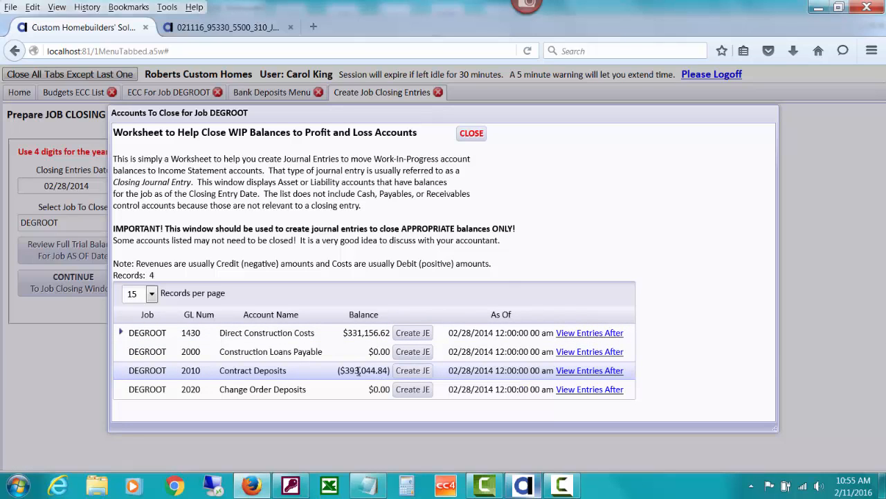
- Check accounts 2010 Contract Deposits, 2000 Construction Loans Payable and 2020 Change Order Deposits for entries after the closing date
click(585, 372)
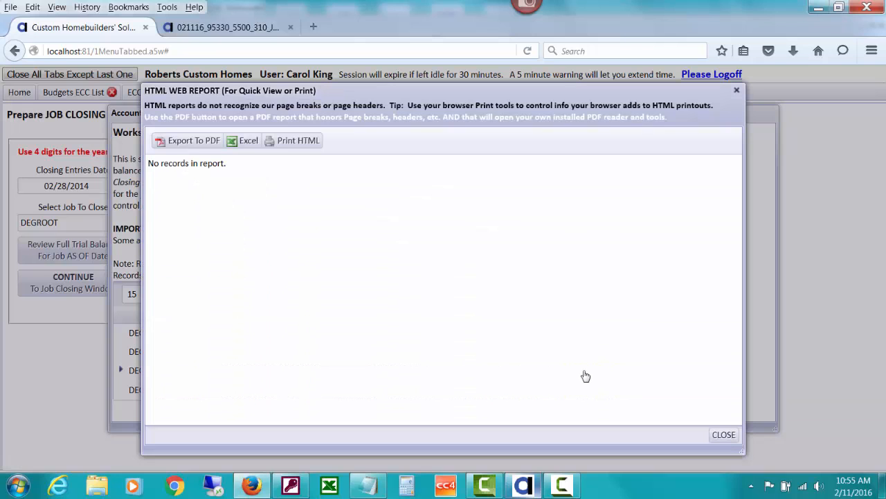
click(723, 434)
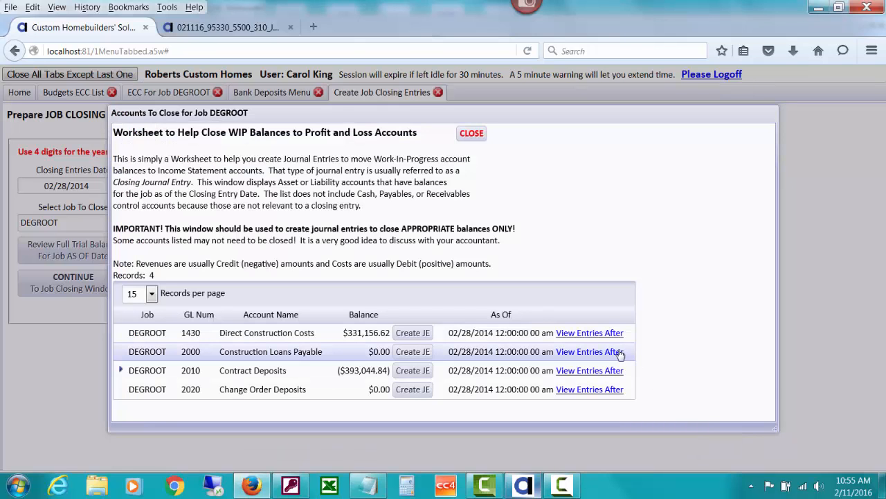
click(571, 351)
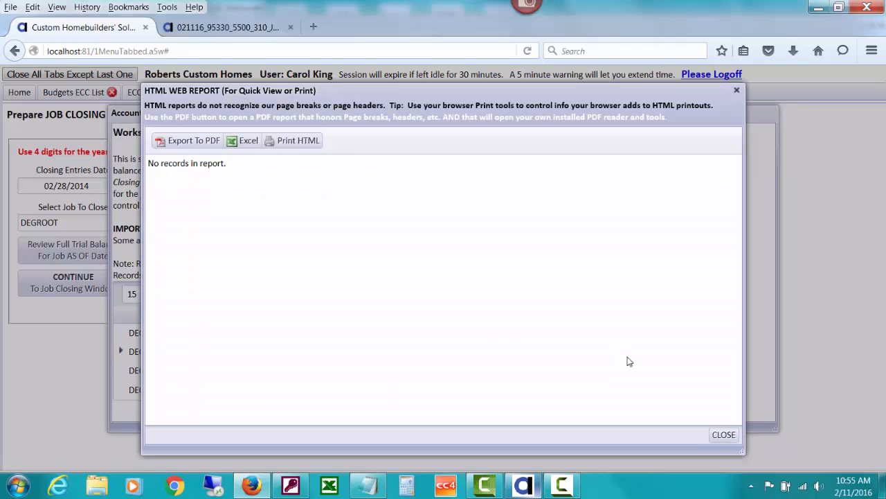
click(720, 432)
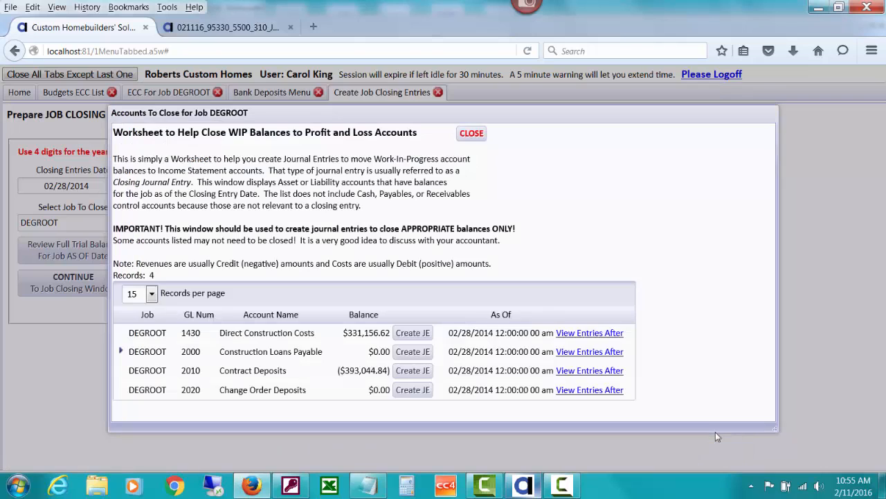
click(613, 390)
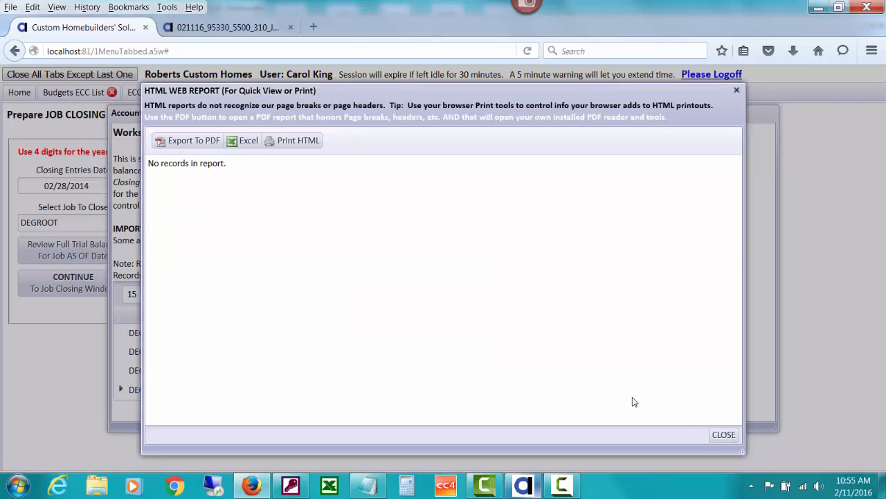
click(723, 433)
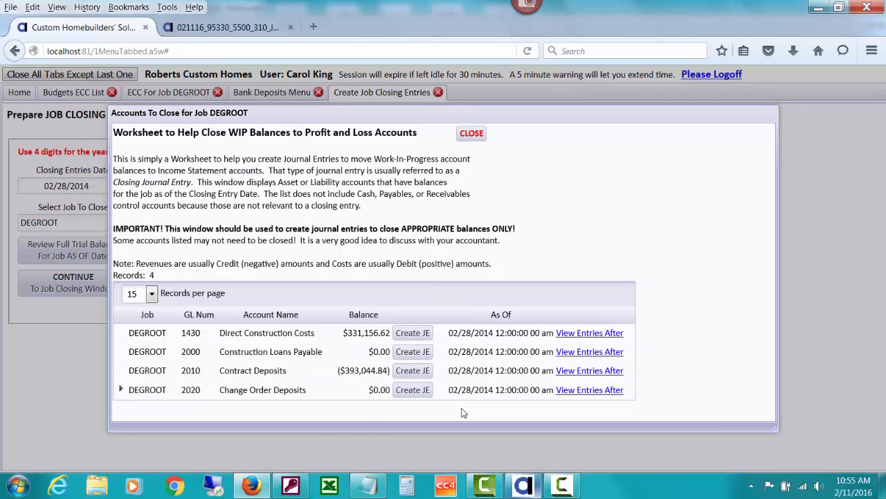
- Post a closing journal entry moving the 1430 Direct Construction Costs balance into account 3600 Cost of Sales-Single Fam Homes
click(412, 333)
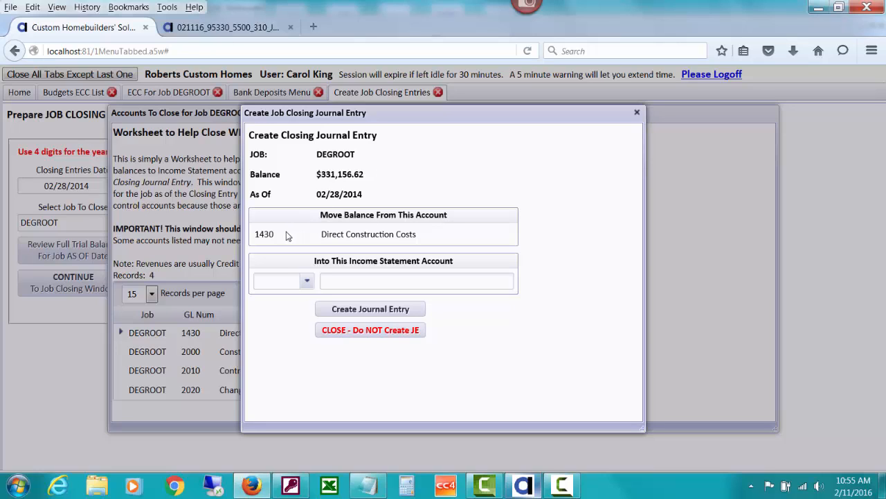
click(307, 281)
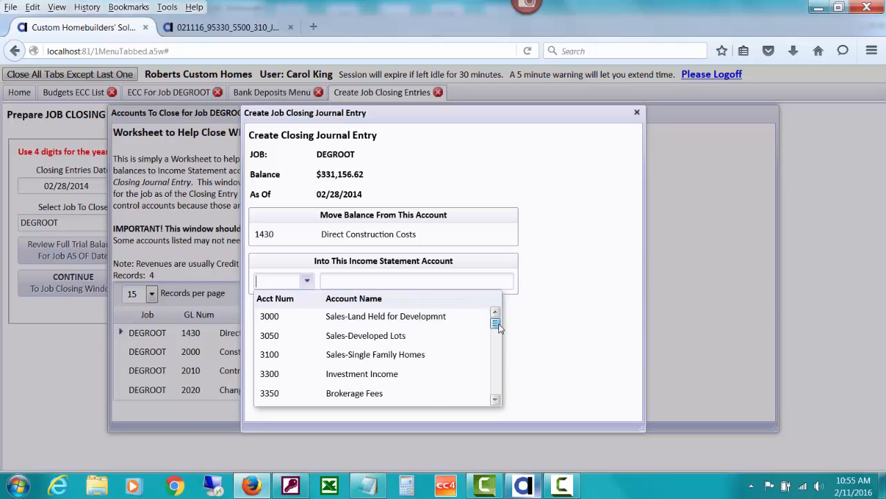
drag(498, 323, 498, 328)
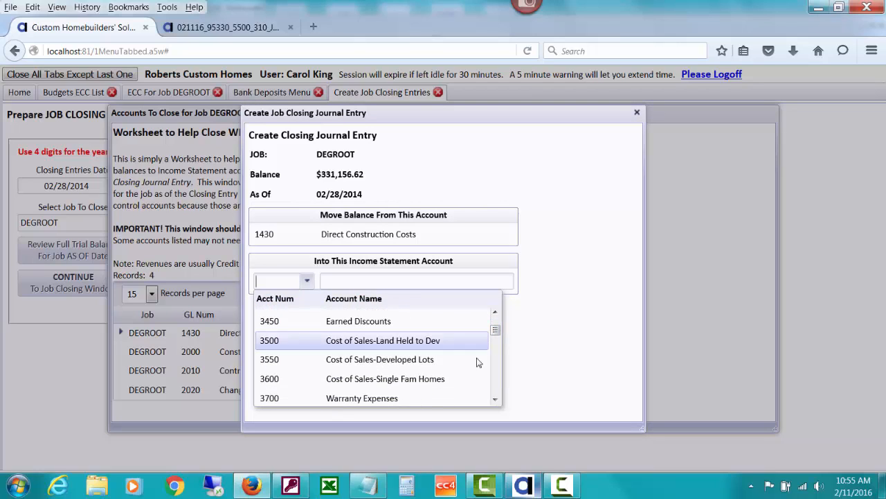
click(453, 381)
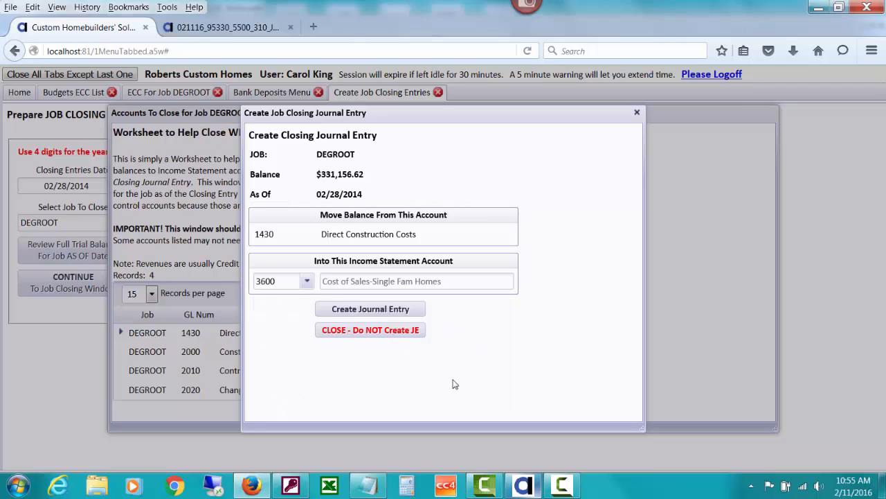
click(419, 309)
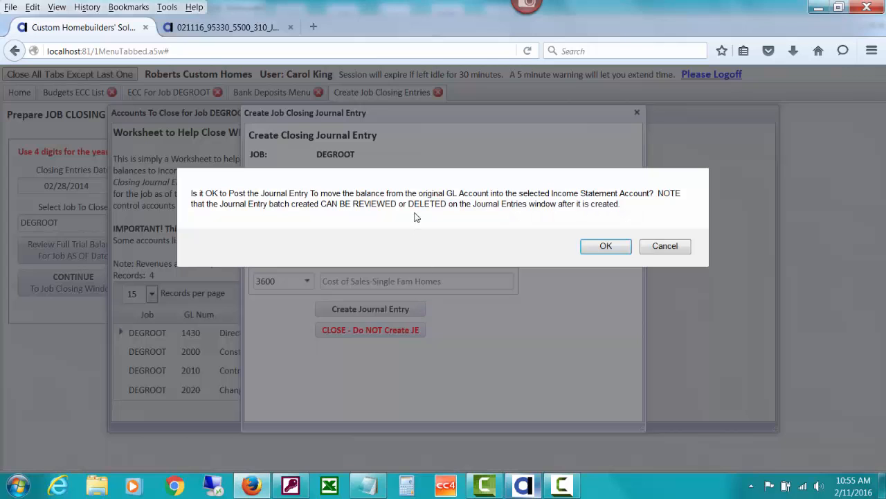
click(613, 247)
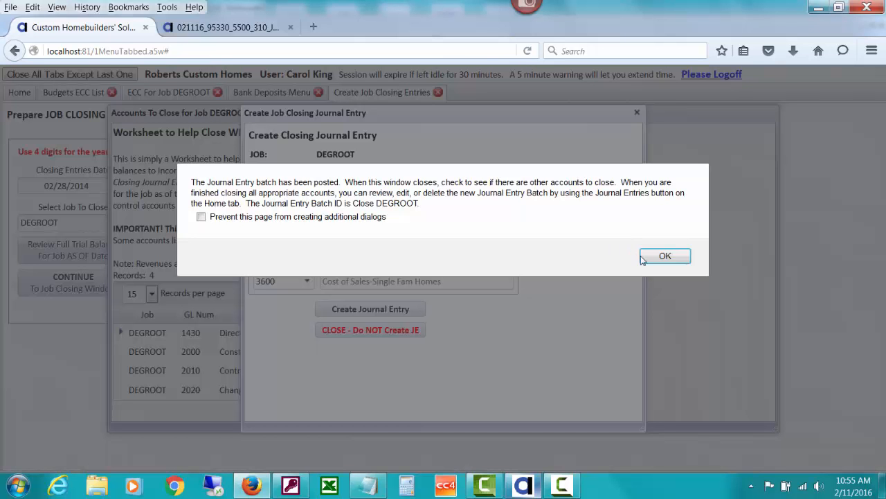
click(652, 262)
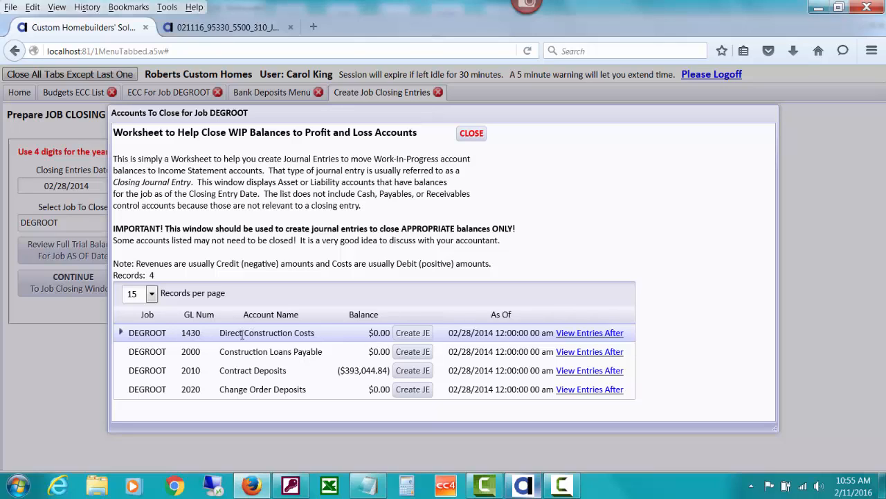
- Post a closing journal entry moving the 2010 Contract Deposits balance into account 3100 Sales-Single Family Homes
click(416, 374)
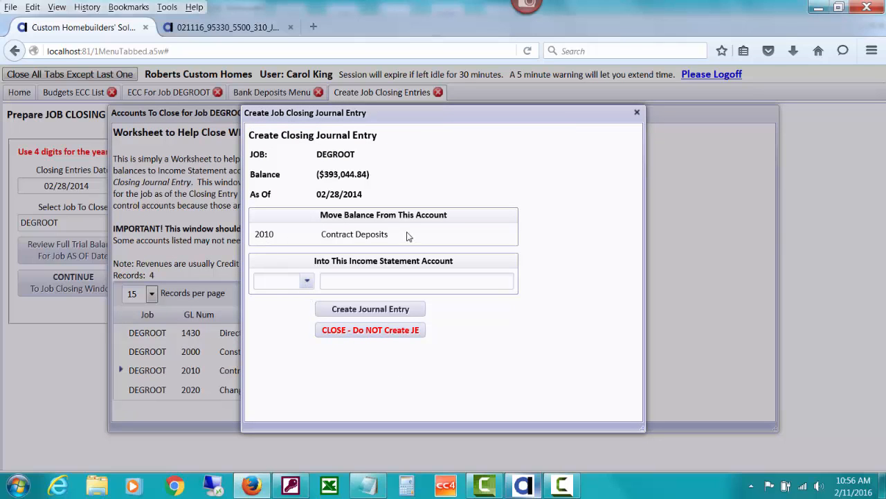
click(307, 283)
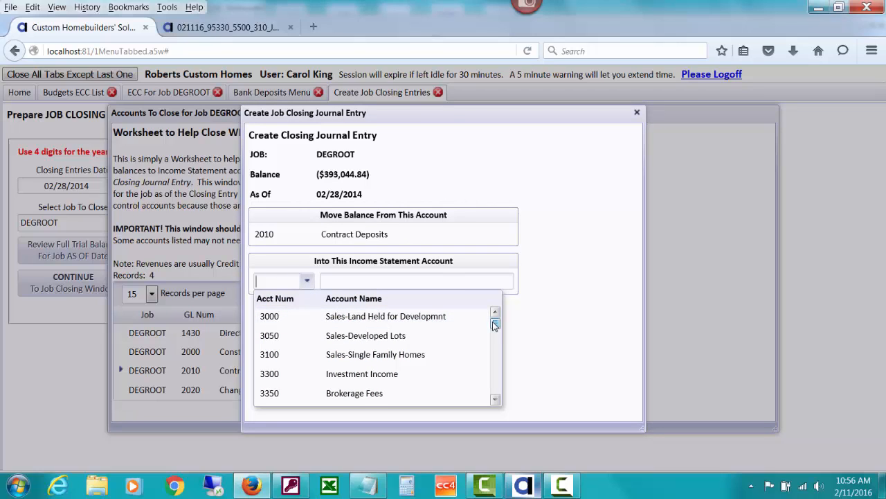
drag(495, 323, 496, 322)
click(427, 358)
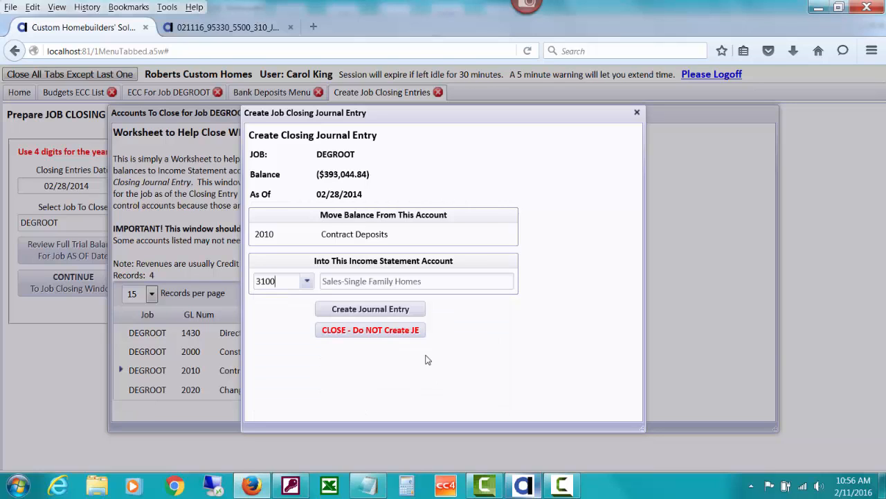
click(401, 313)
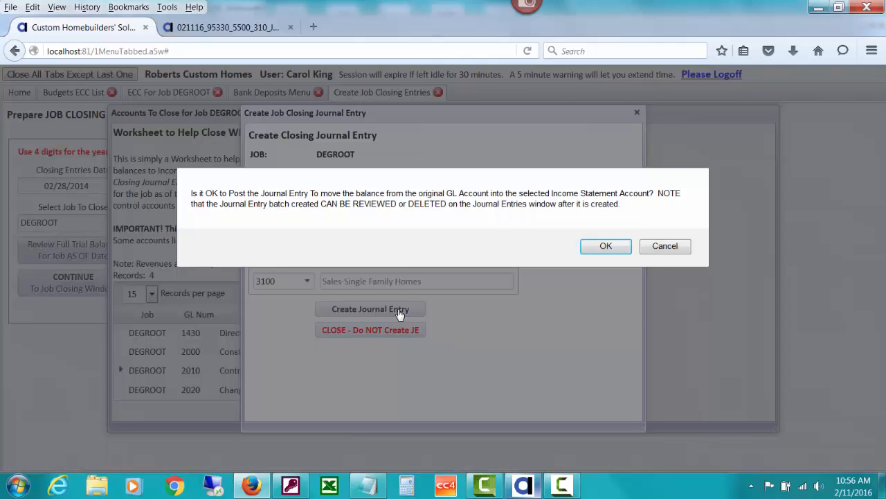
click(606, 246)
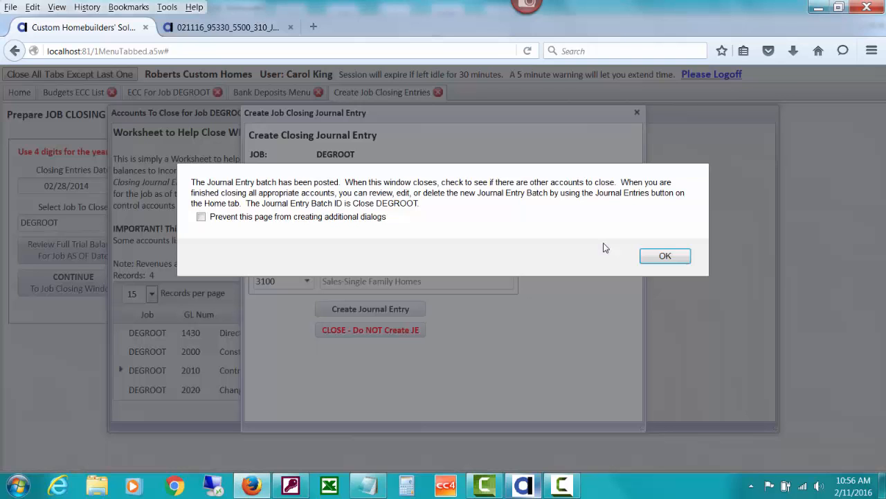
click(664, 255)
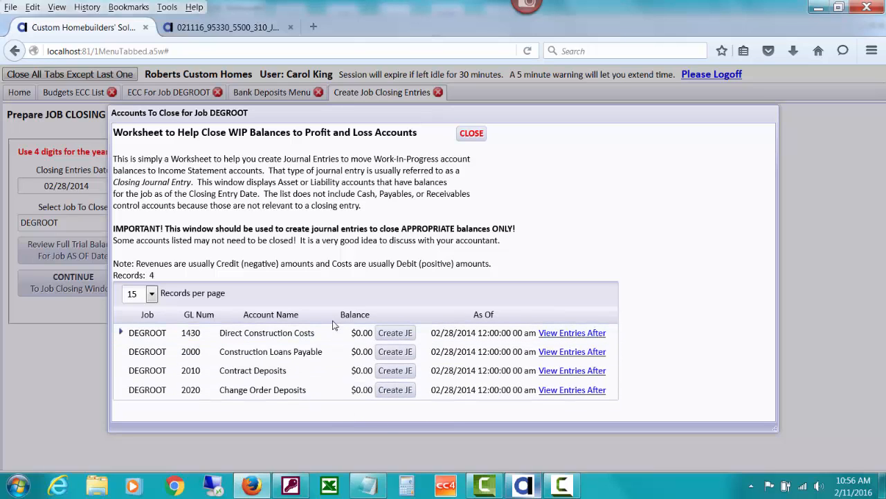
- Close the job closing worksheet and update DEGROOT's job status to closed with the actual closing date 02/28/2014
click(471, 133)
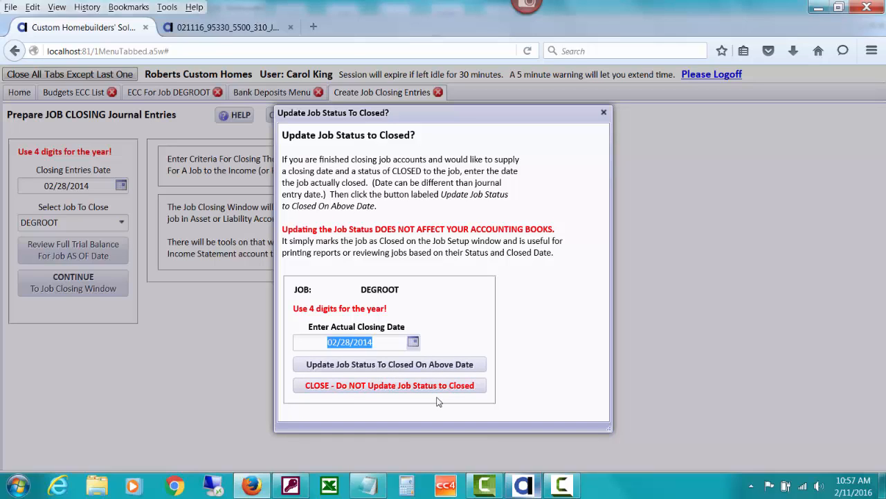
click(373, 367)
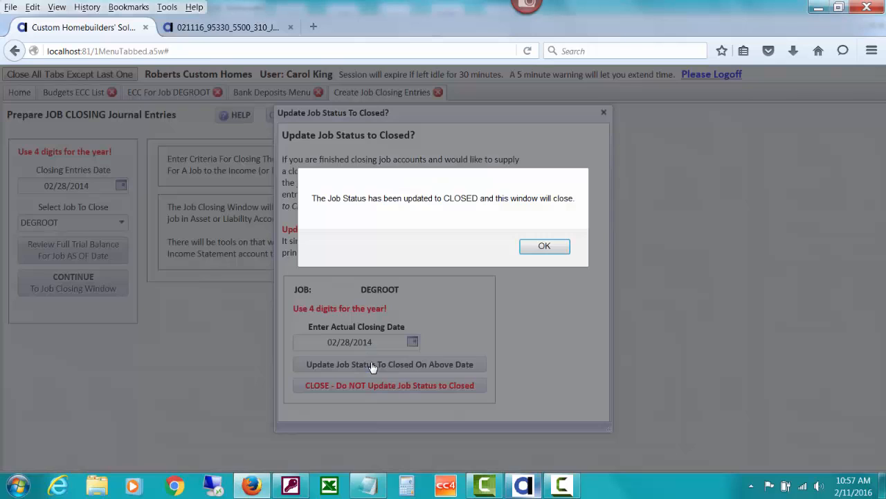
click(540, 247)
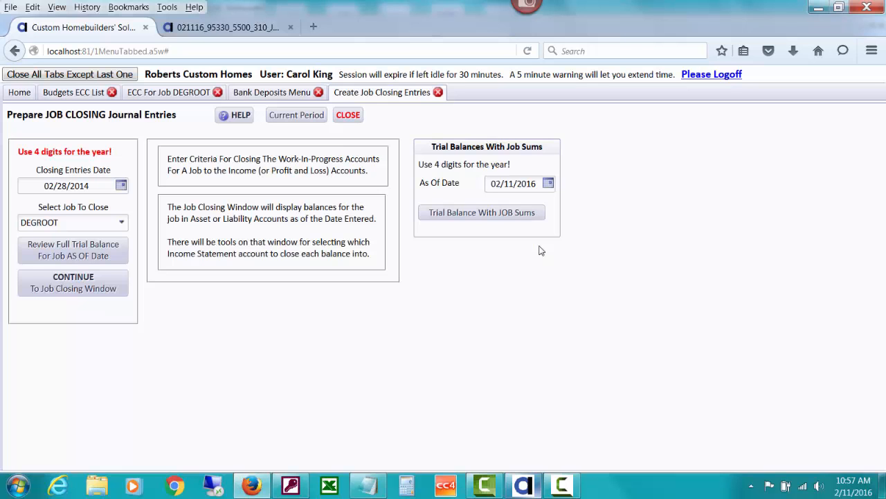
- Check DEGROOT's status and closed date in the Jobs List and its job setup, and close the job closing entries window
click(27, 93)
click(206, 199)
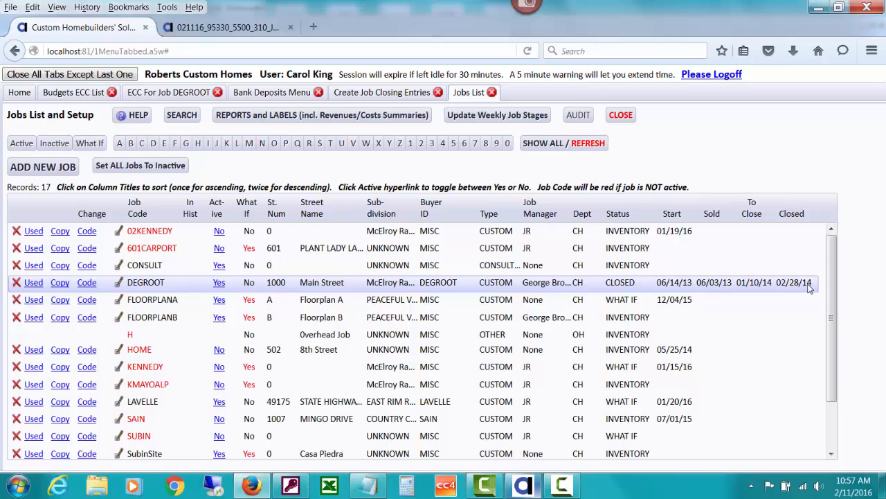
click(119, 283)
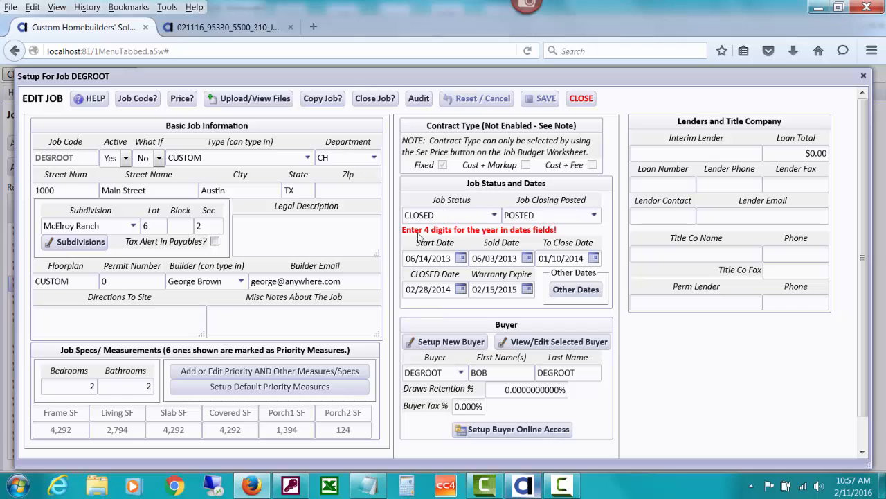
click(580, 99)
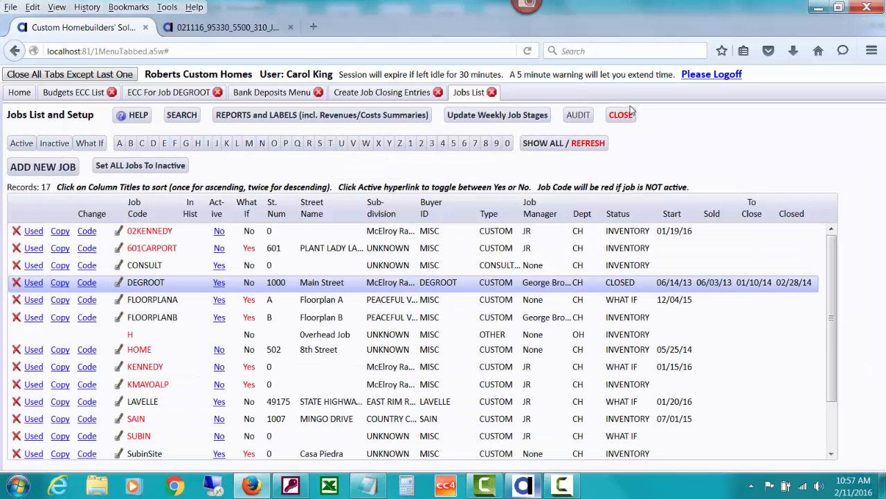
click(621, 115)
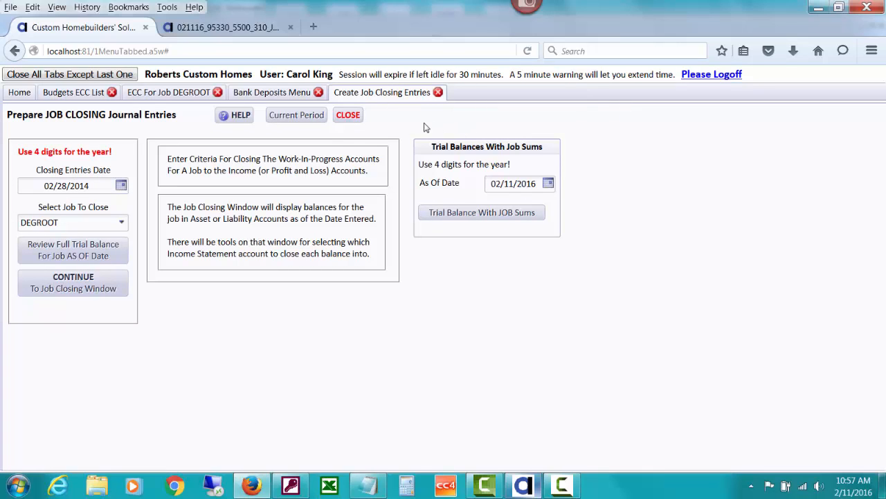
click(353, 117)
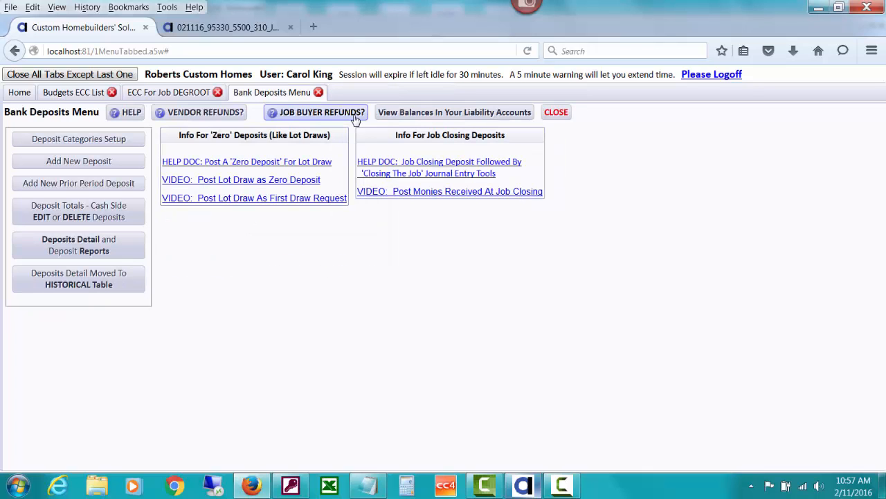
- Open Journal Entries from the home page and search the batches for batch ID "Close"
click(21, 94)
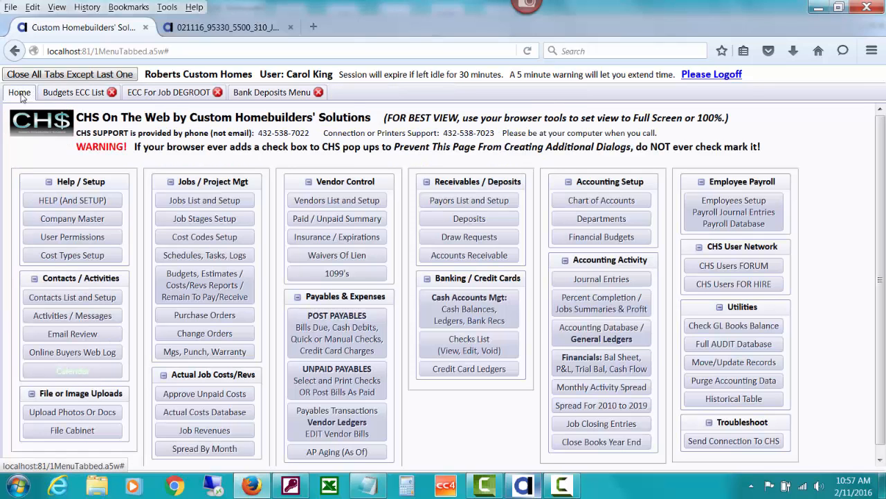
click(601, 279)
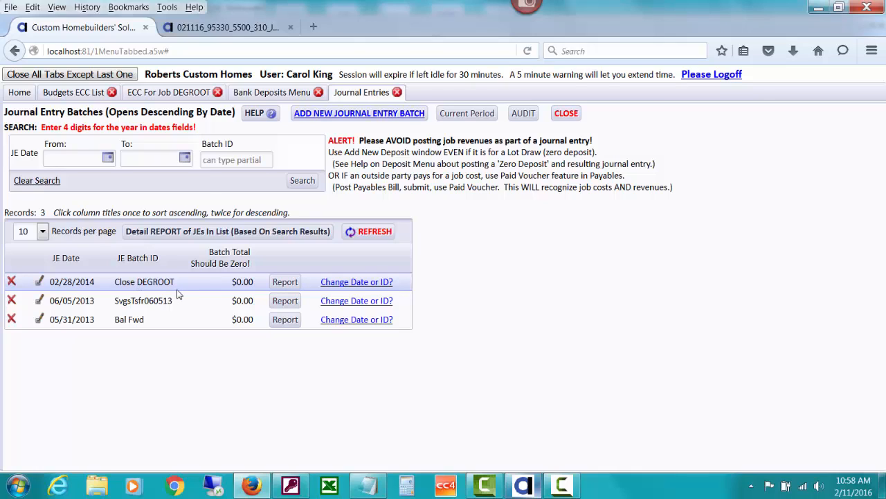
click(209, 156)
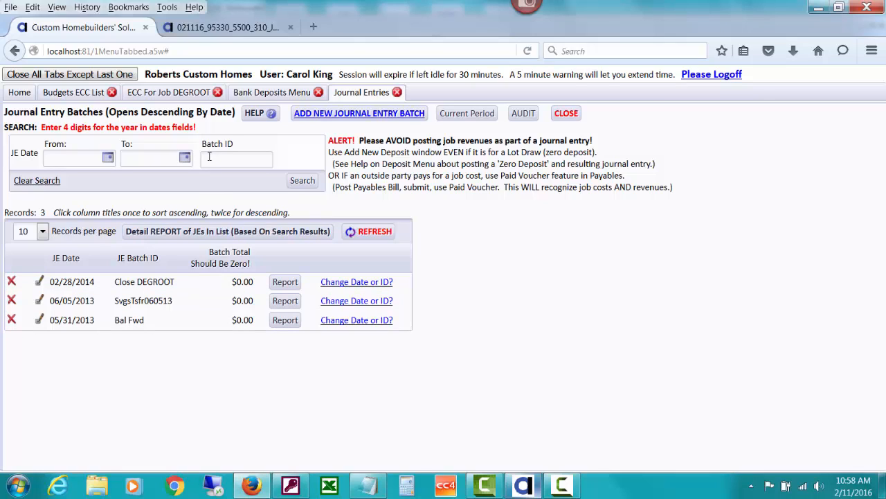
text(Close)
click(303, 182)
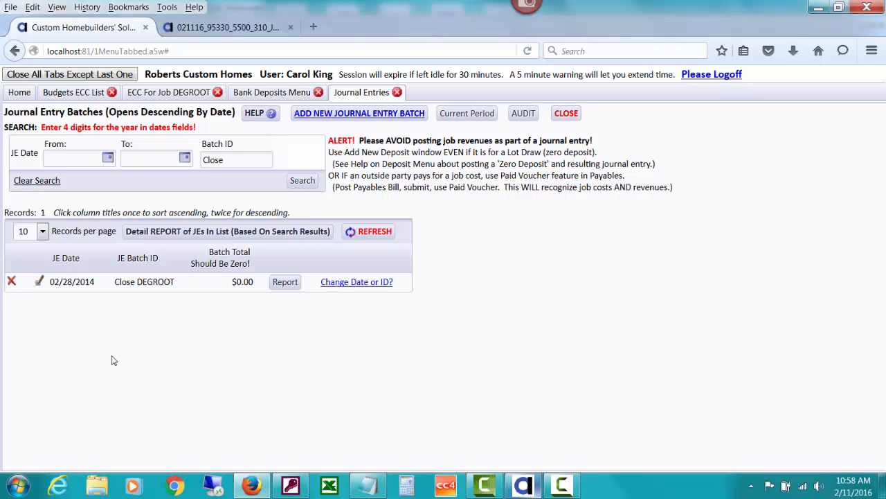
- Review the Close DEGROOT batch's report and its entry lines in the batch editor, leaving without edits
click(285, 282)
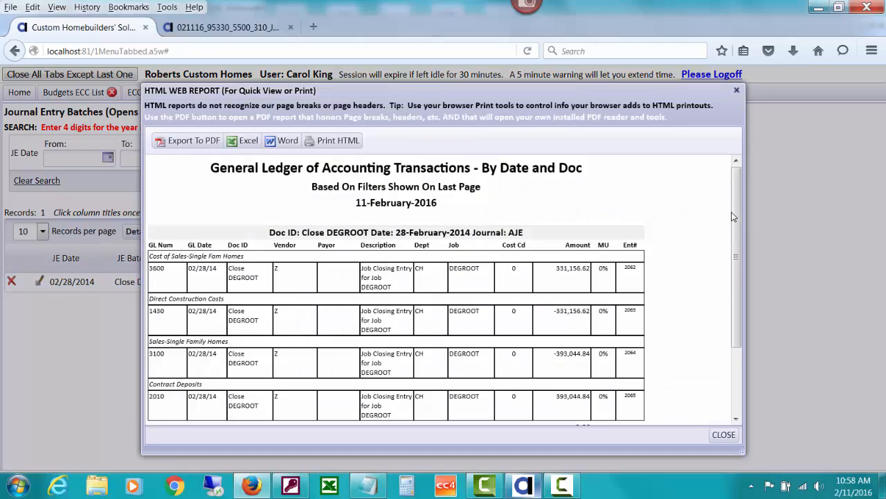
drag(737, 213, 738, 242)
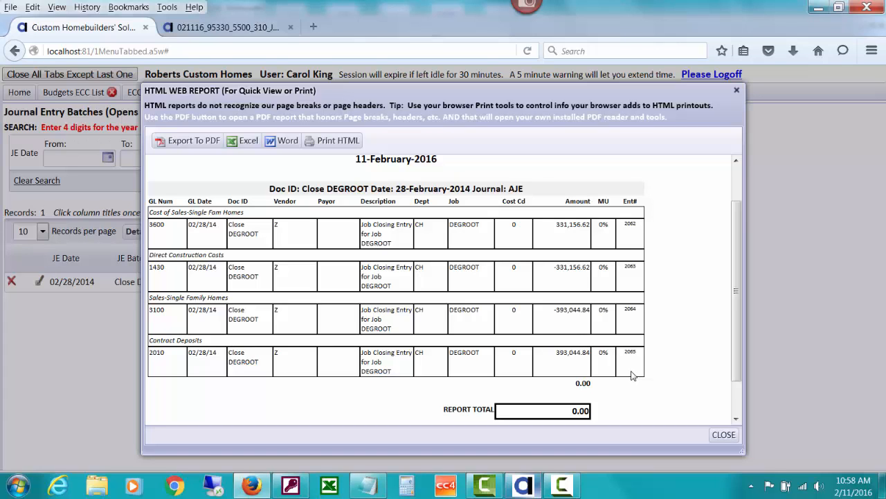
click(721, 433)
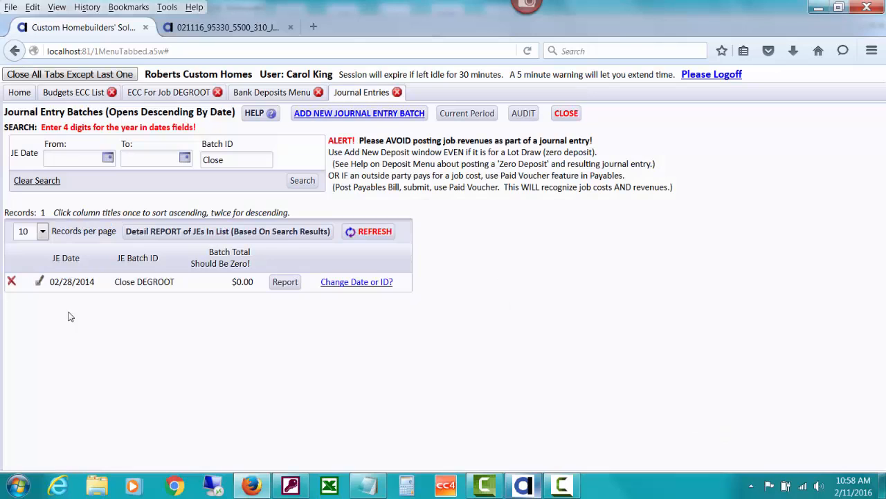
click(40, 283)
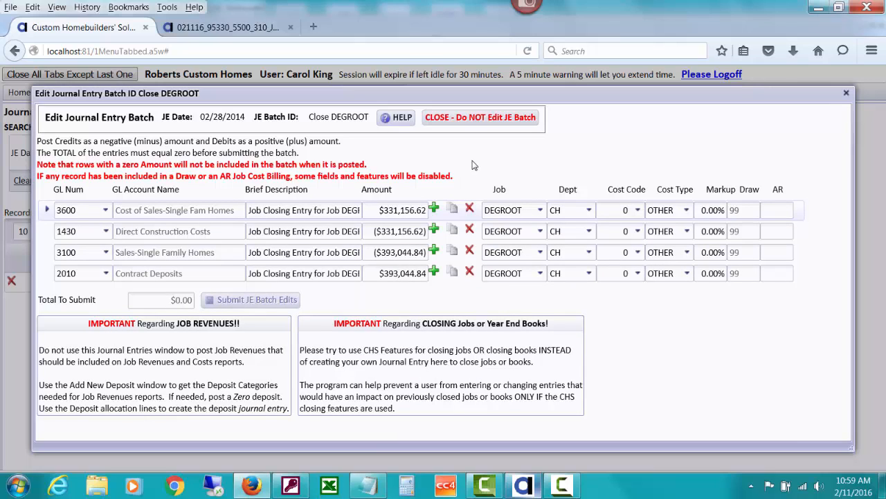
click(477, 121)
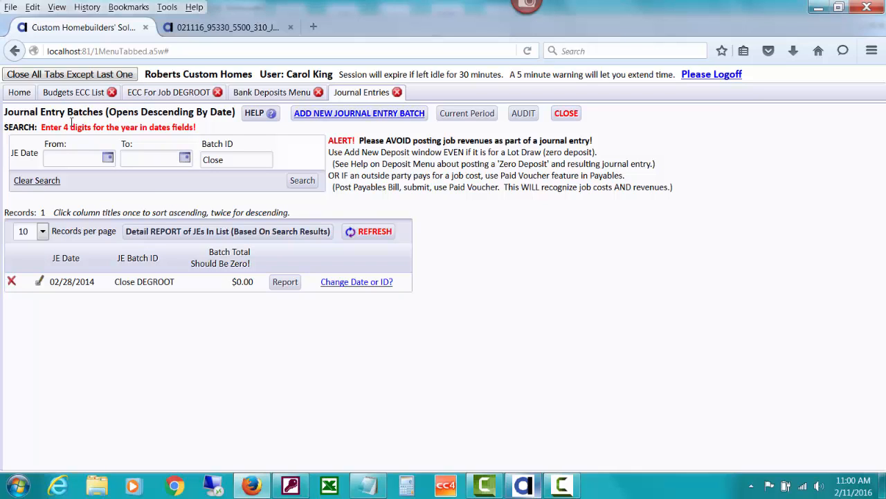
- View the trial balance for job DEGROOT as of 02/11/2016 from the financial statements, and close the report
click(20, 93)
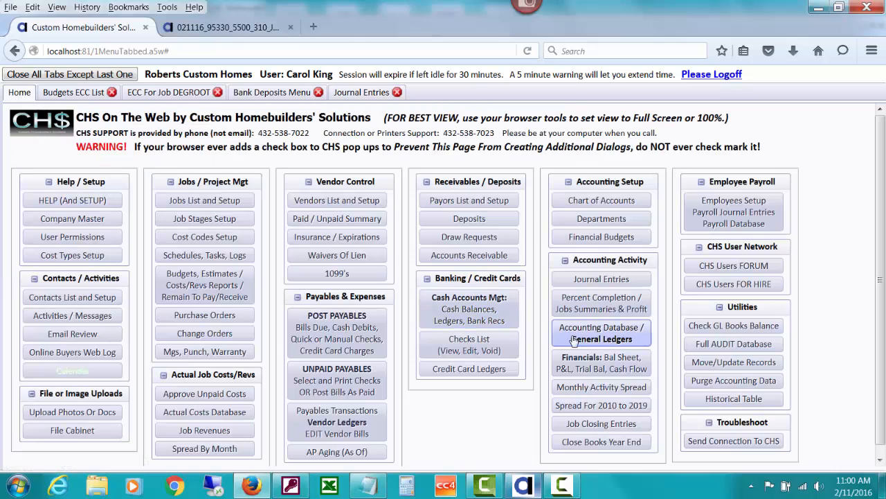
click(608, 371)
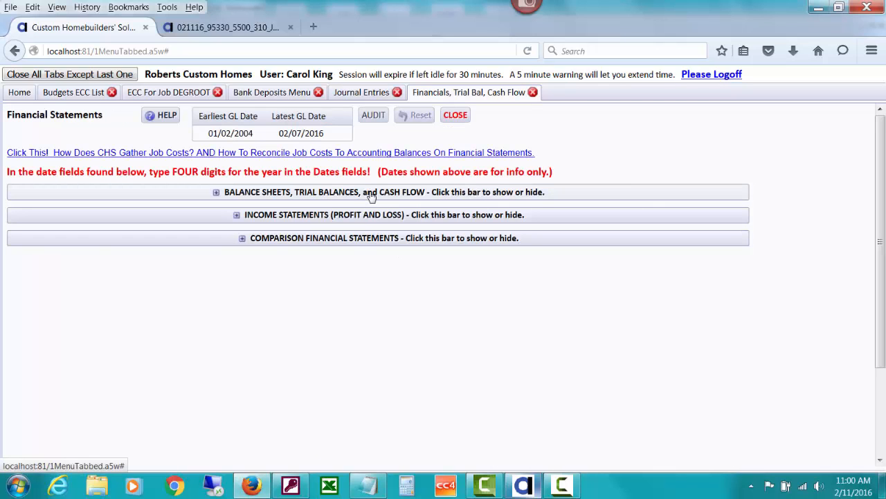
click(372, 195)
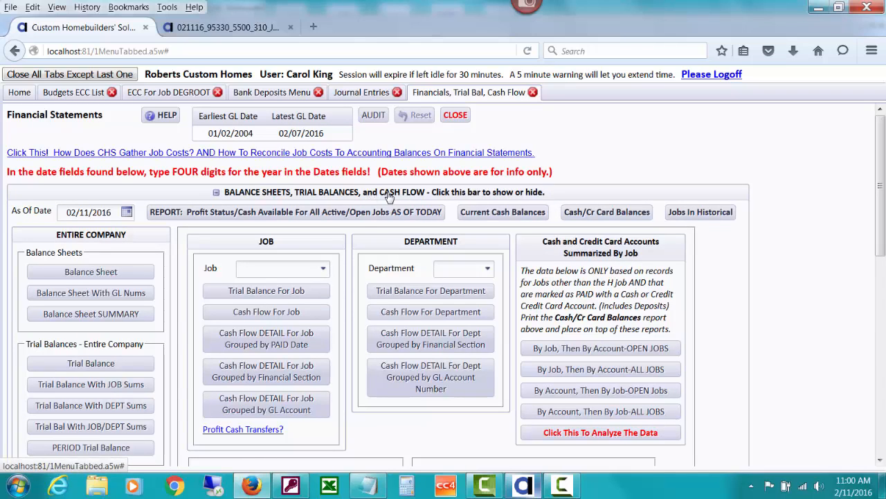
click(323, 268)
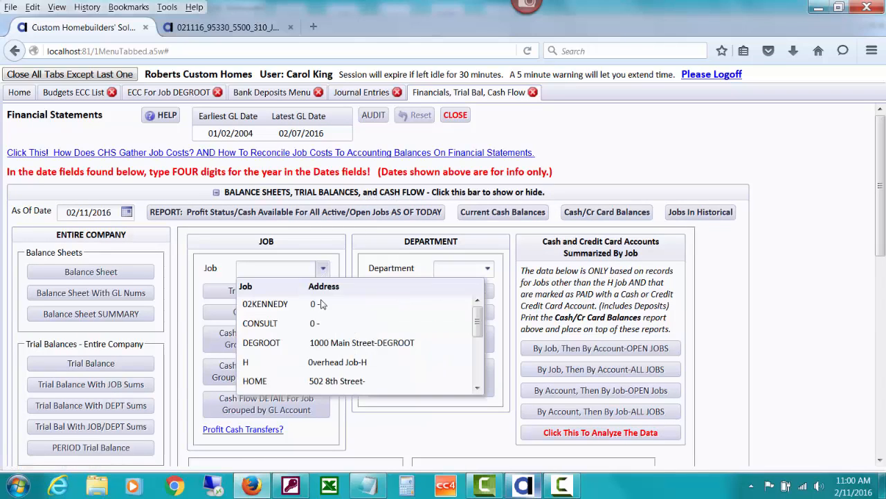
click(315, 342)
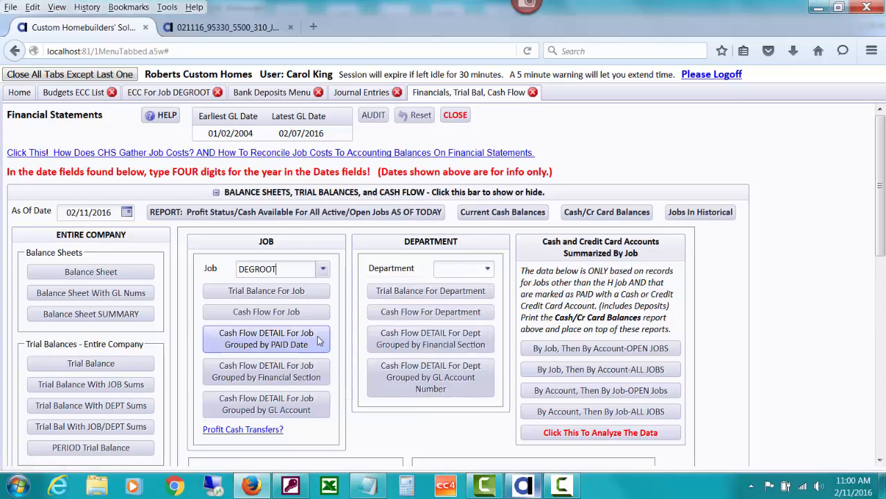
click(290, 296)
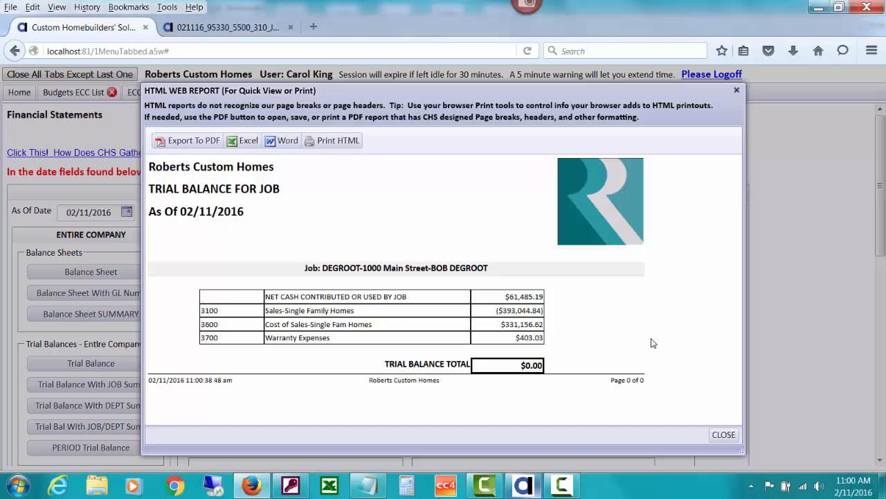
click(723, 435)
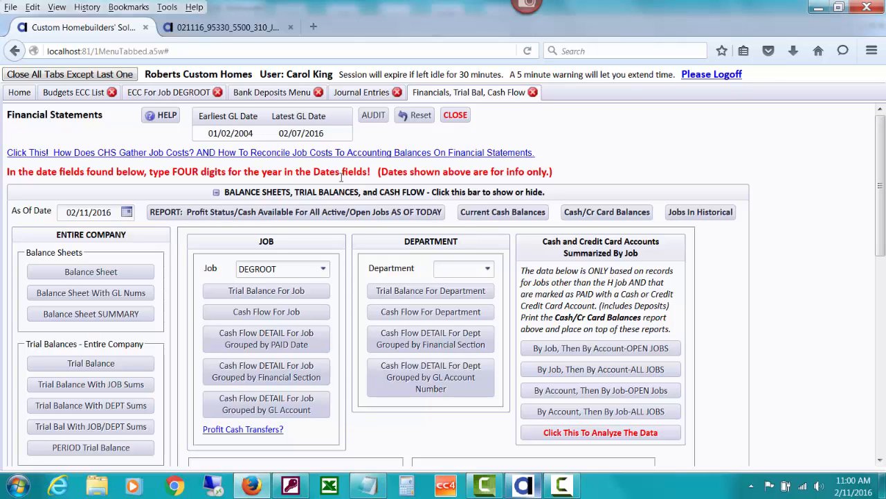
- Switch to the job closing help PDF and read on from page 8 to page 13 about reviewing the closing journal entry
click(223, 30)
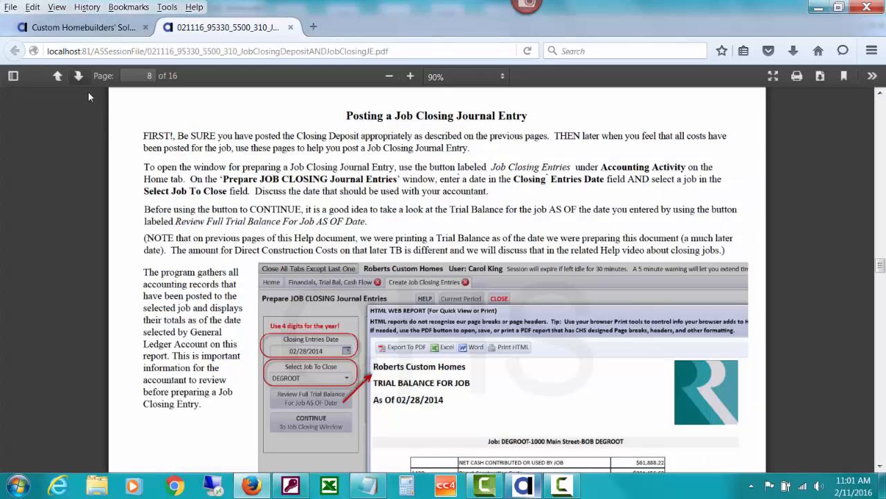
click(79, 76)
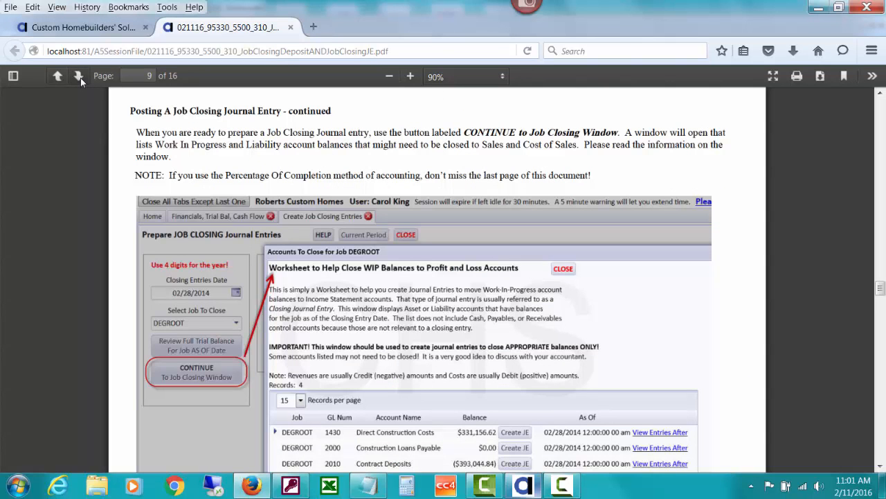
click(79, 76)
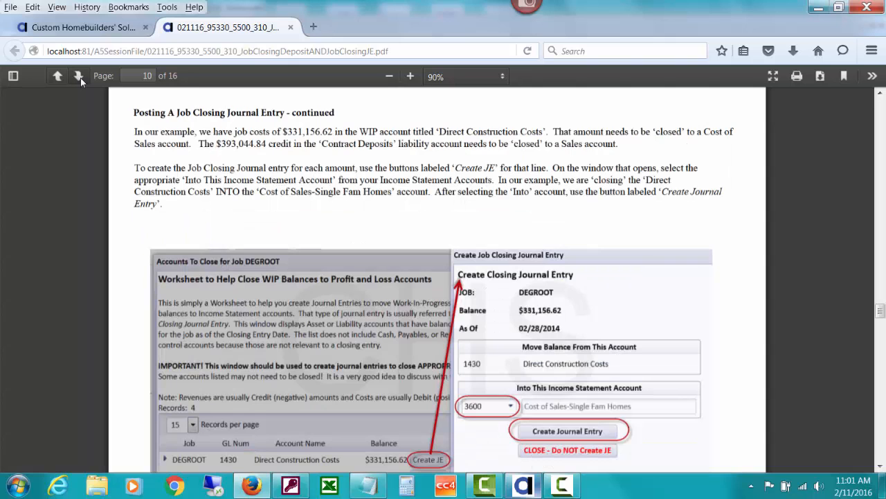
click(79, 76)
click(81, 78)
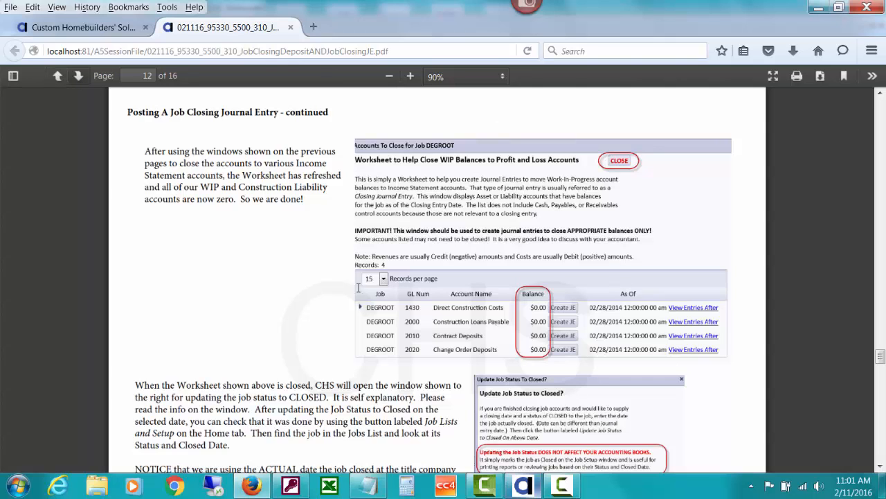
click(78, 77)
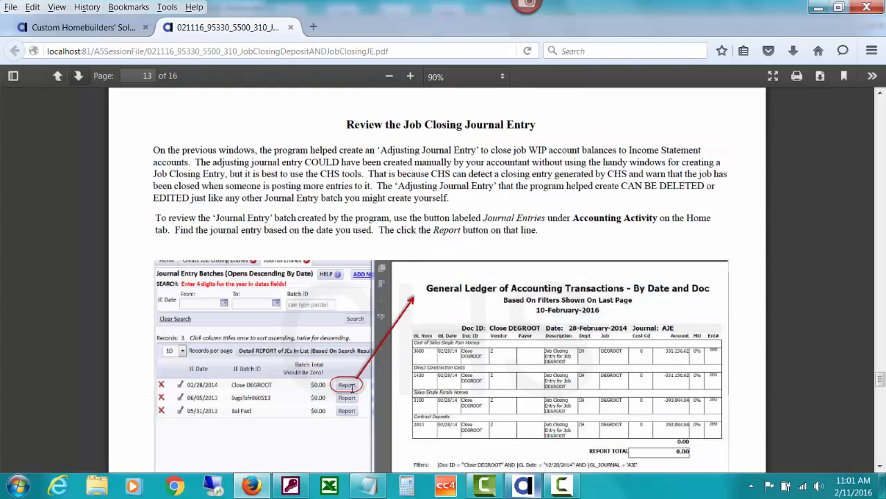
- Read the help PDF's pages 14 and 15 on reviewing the job's trial balance and income statement, and return to Financial Statements
click(81, 79)
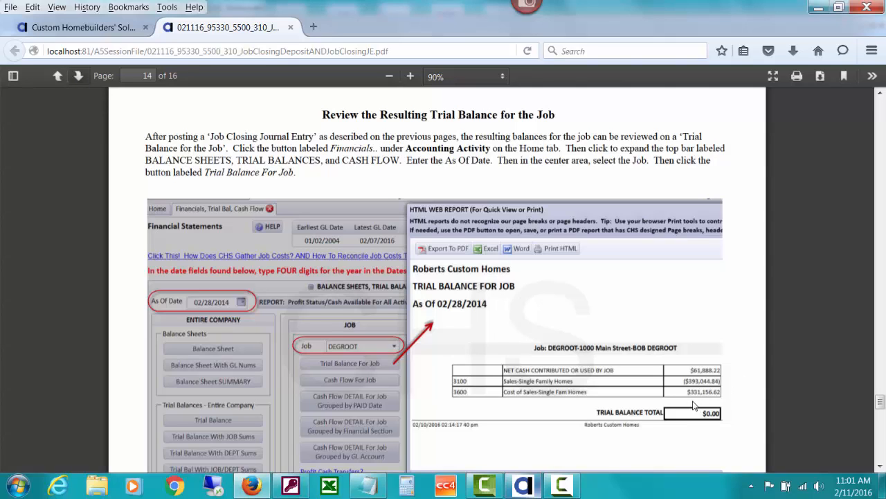
click(78, 76)
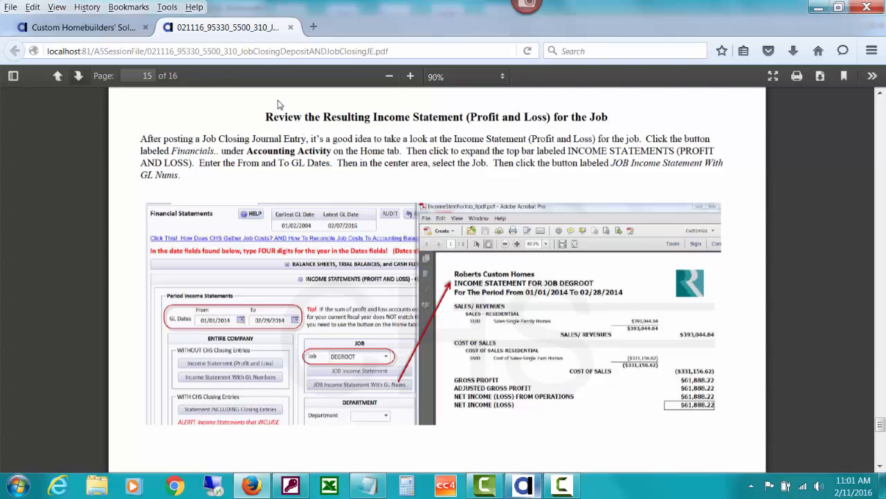
click(103, 27)
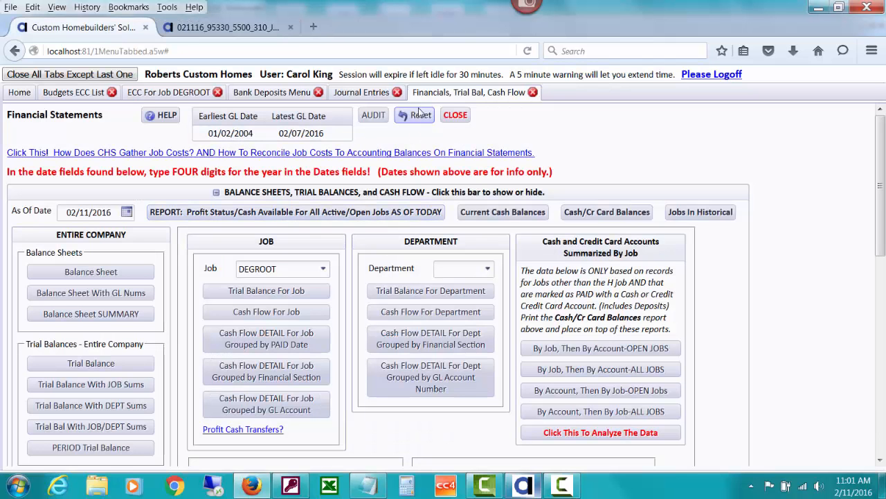
- Collapse the balance sheets section, expand the income statements section, select job DEGROOT, and try to run its income statement without dates
click(341, 193)
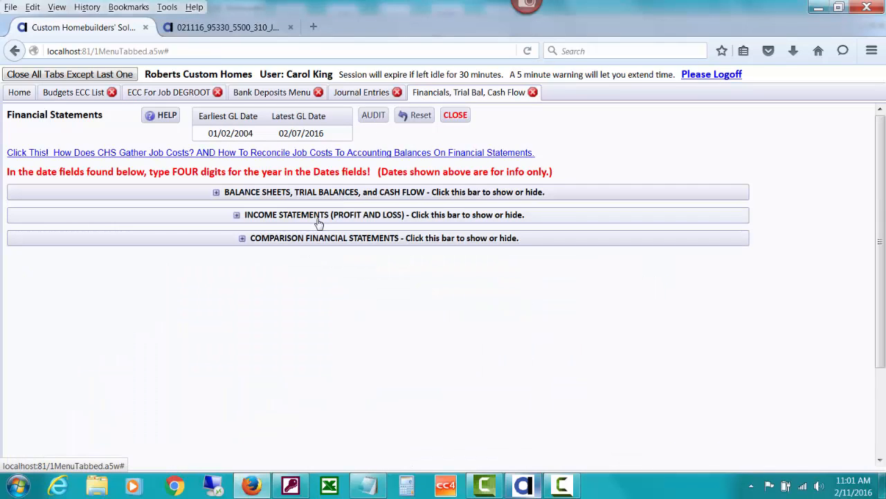
click(321, 221)
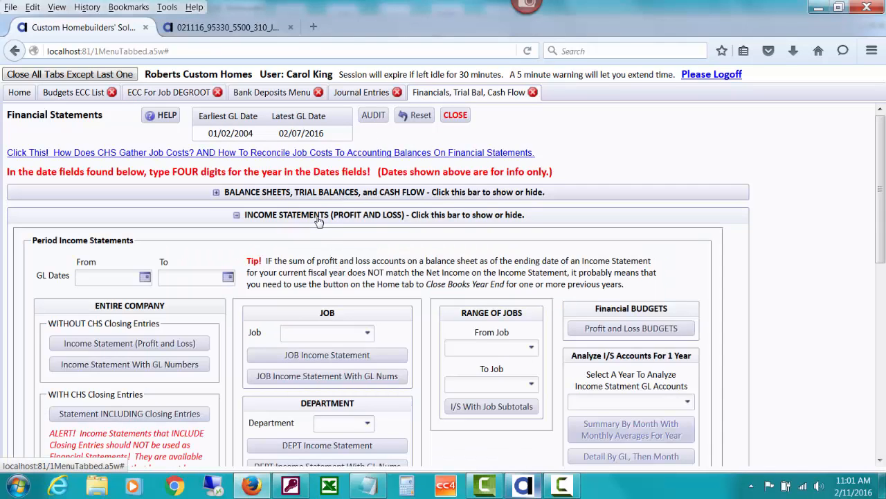
click(304, 334)
text(de)
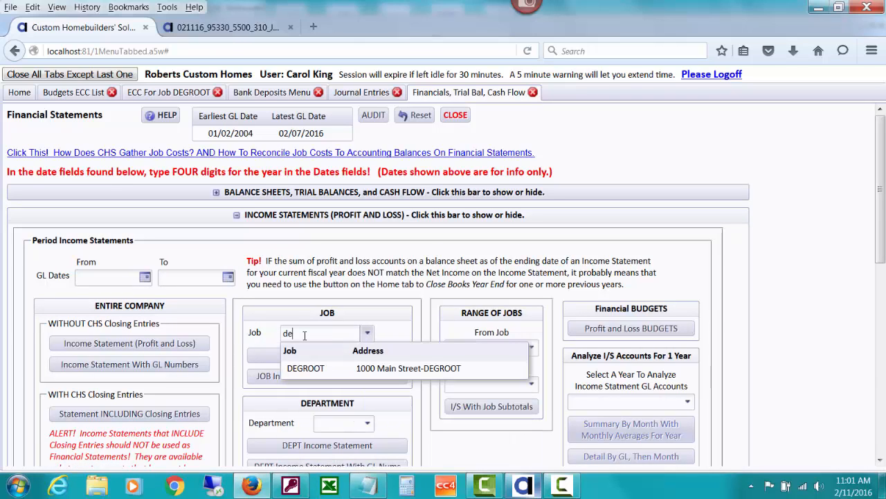
click(363, 374)
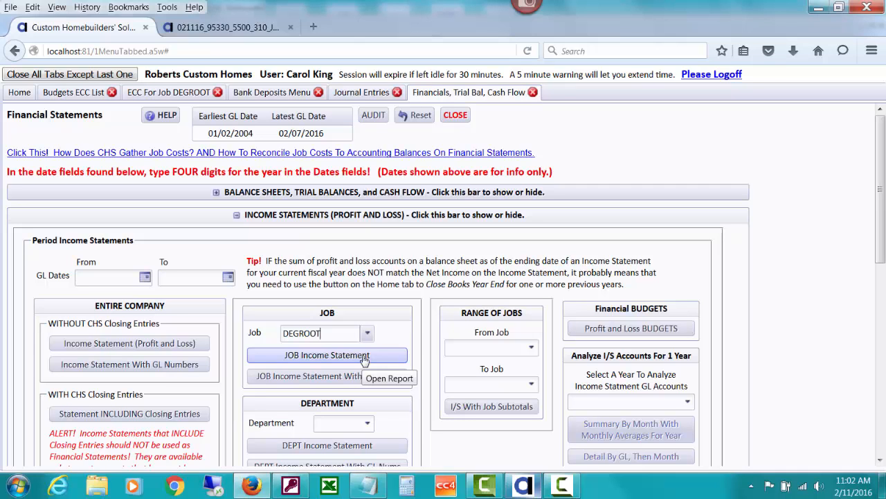
click(364, 356)
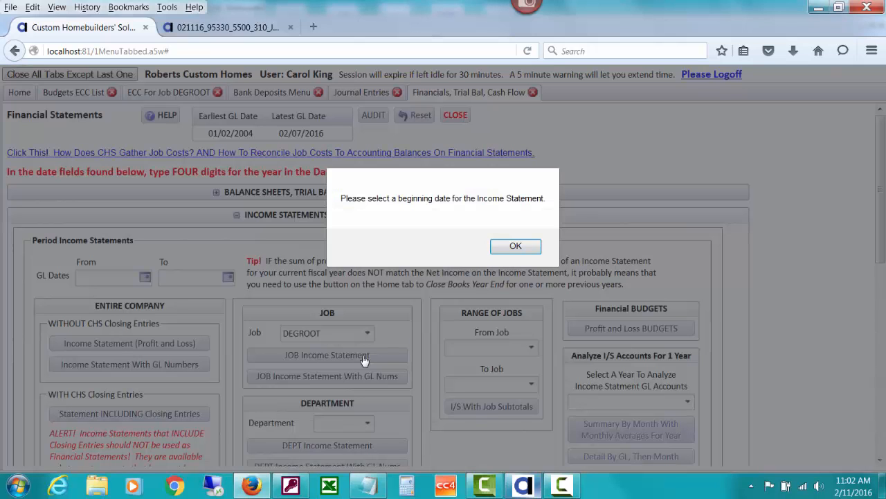
click(514, 249)
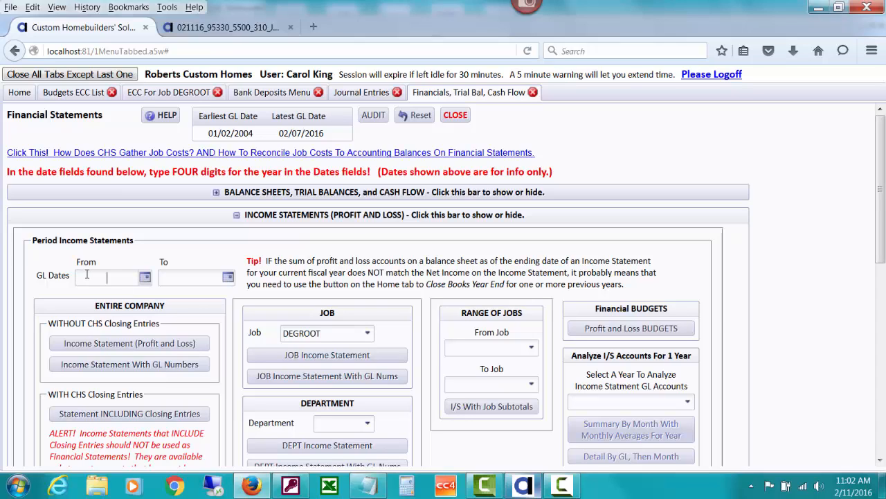
- View the DEGROOT job income statement for GL dates 01/01/2014 to 12/31/2014 through to its end, and close the report
text(01/01/2014)
key(Tab)
text(12/31/2014)
click(339, 355)
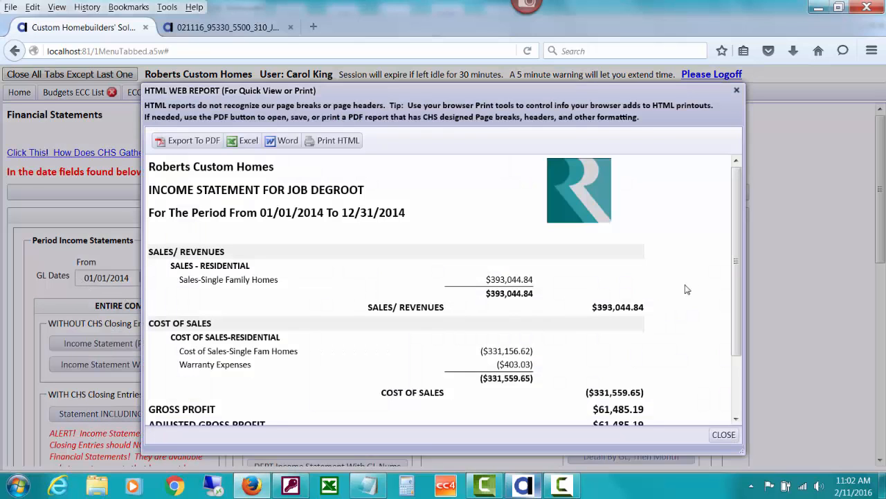
drag(738, 246, 738, 286)
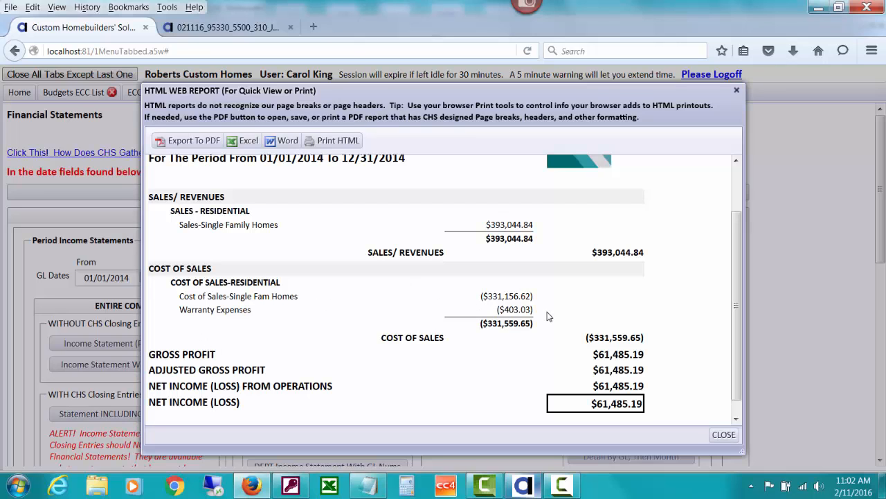
drag(735, 293, 736, 320)
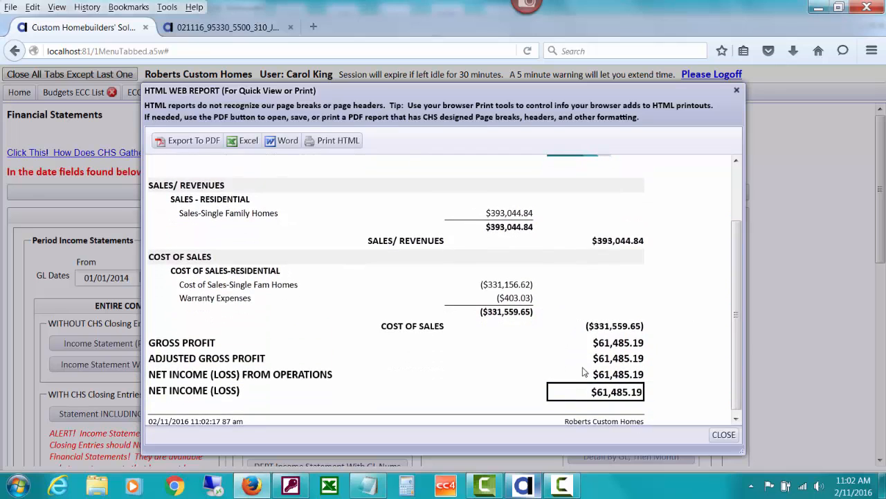
click(722, 435)
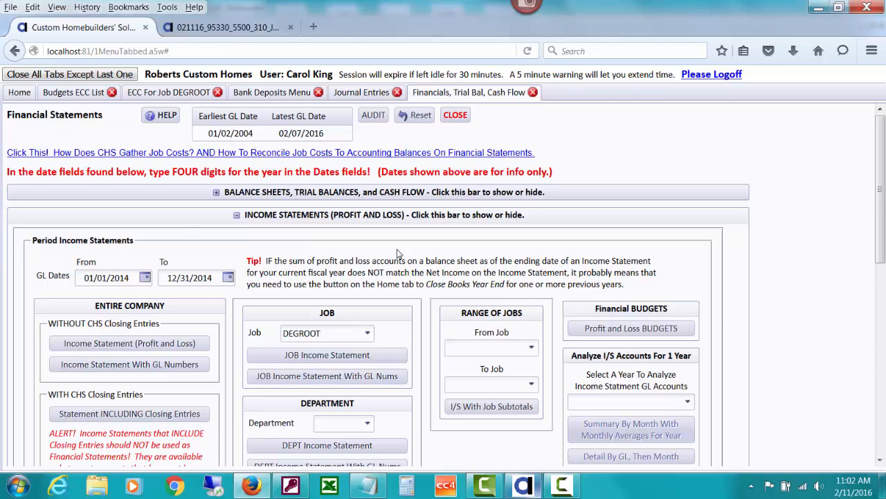
- Switch back to the help PDF and read page 16 about closing a job that has percentage of completion entries
click(239, 31)
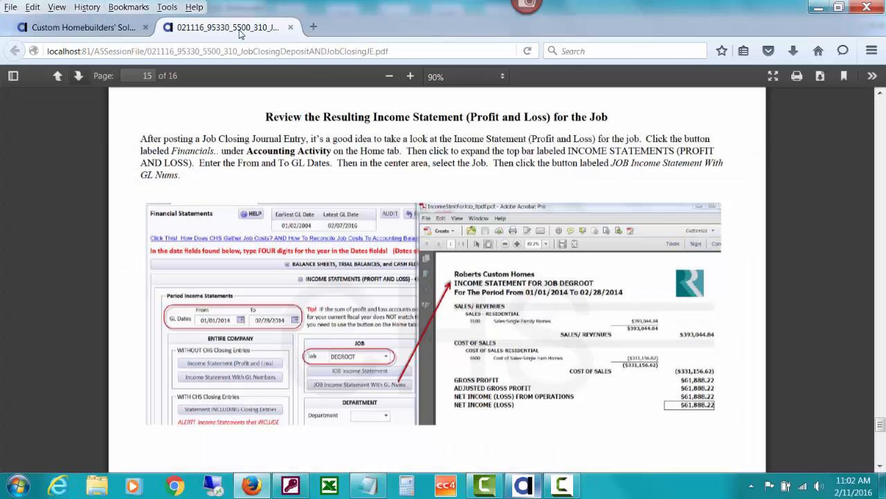
click(78, 75)
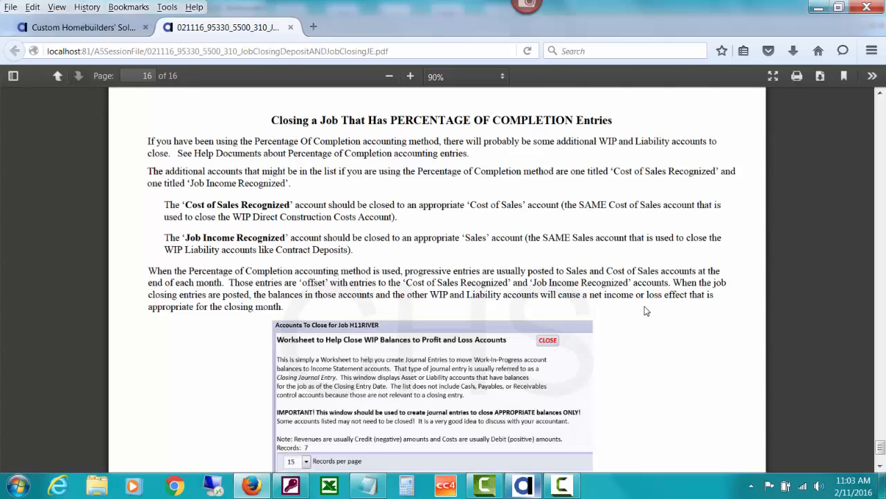
scroll(881, 448, down, 3)
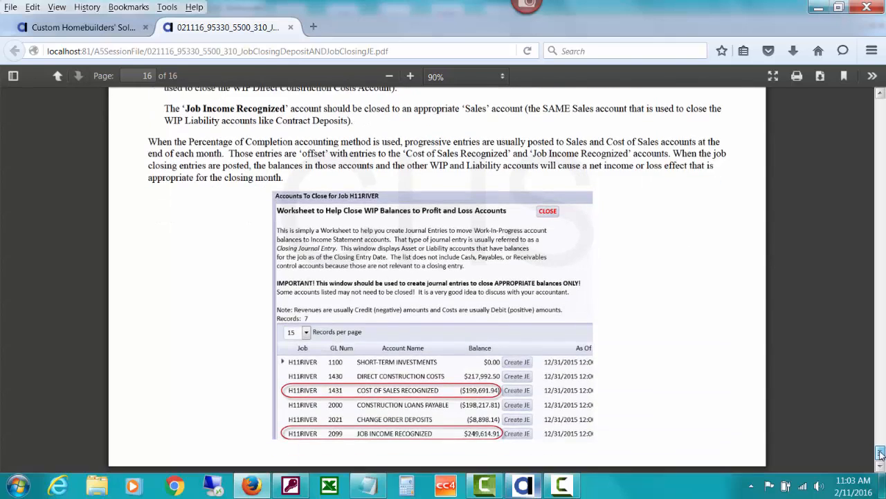